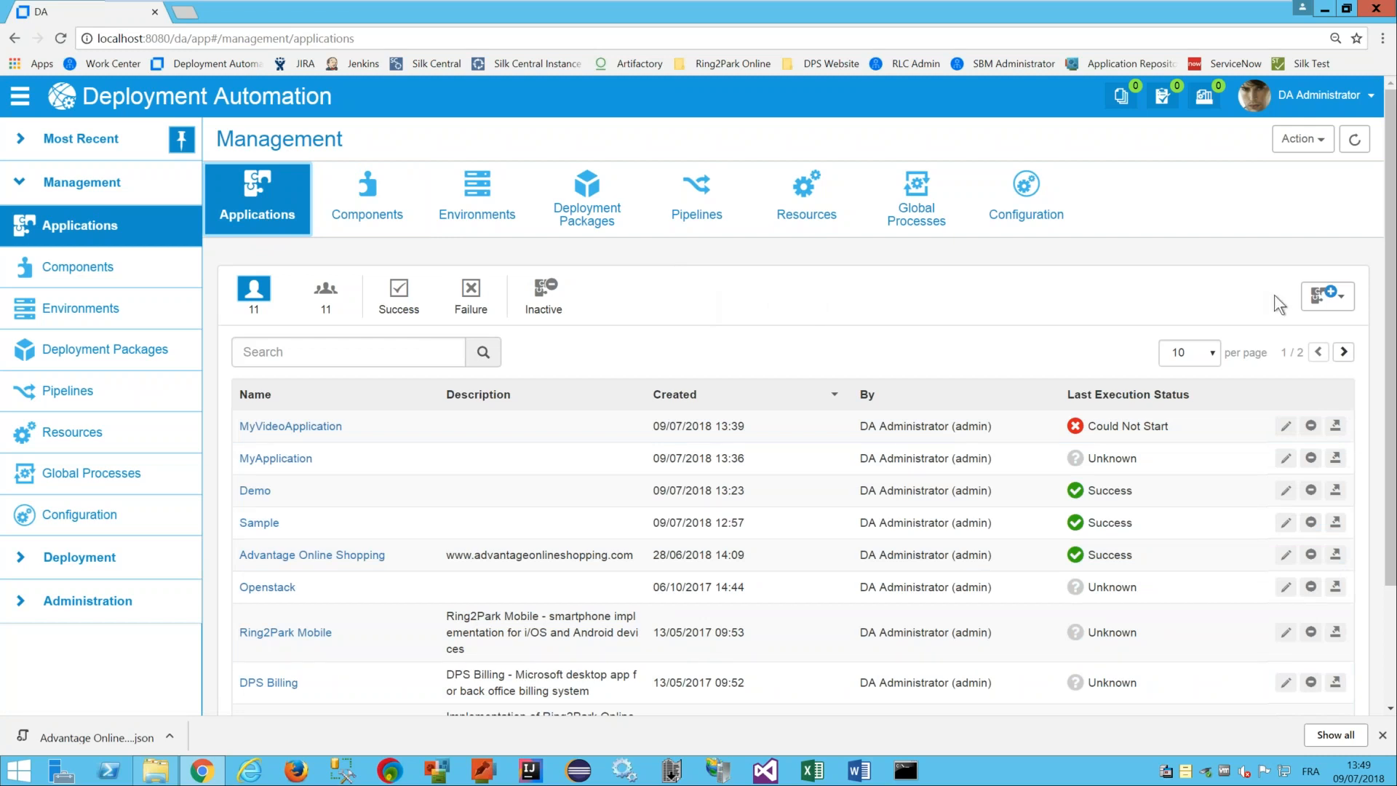
- Create an application named MonApplication and proceed to build it out
click(1326, 296)
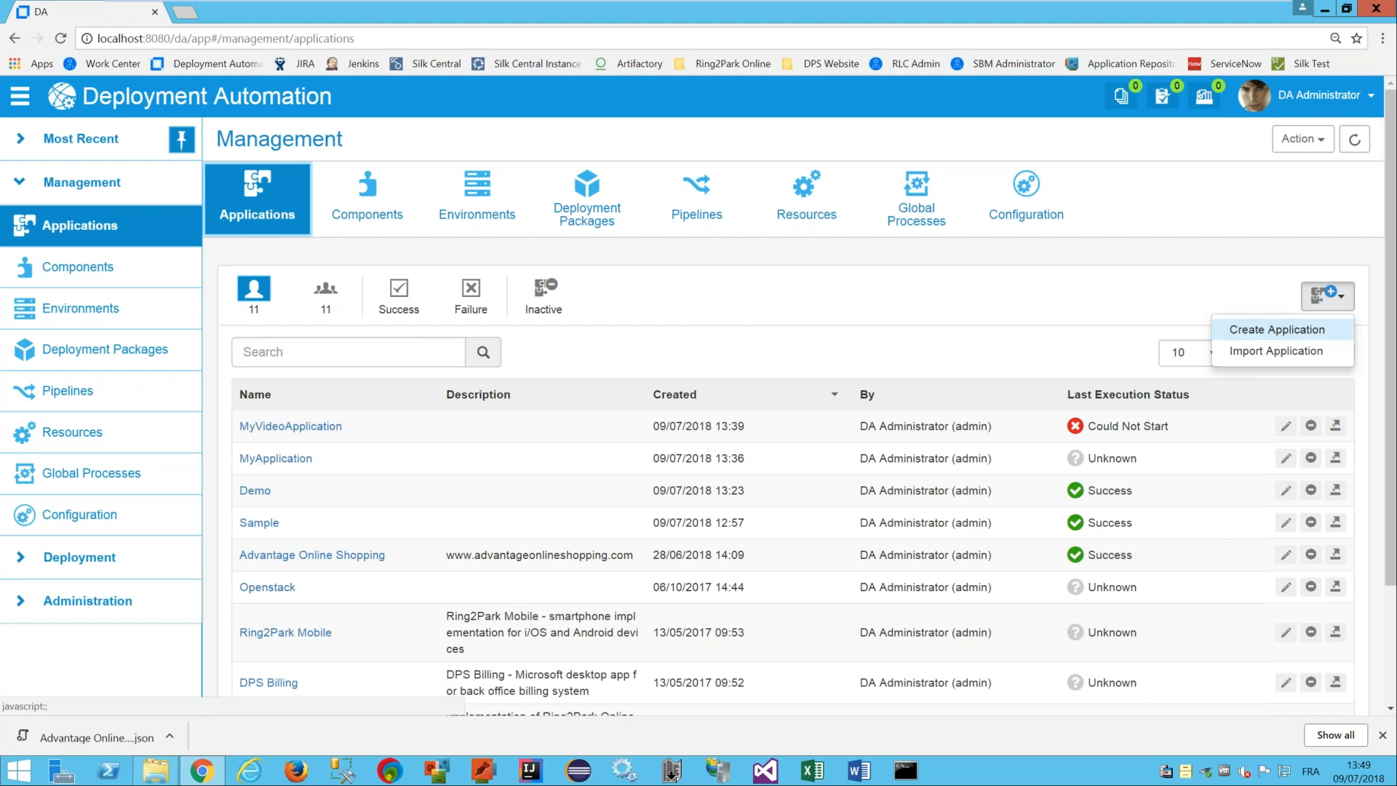
click(1276, 329)
text(Mon)
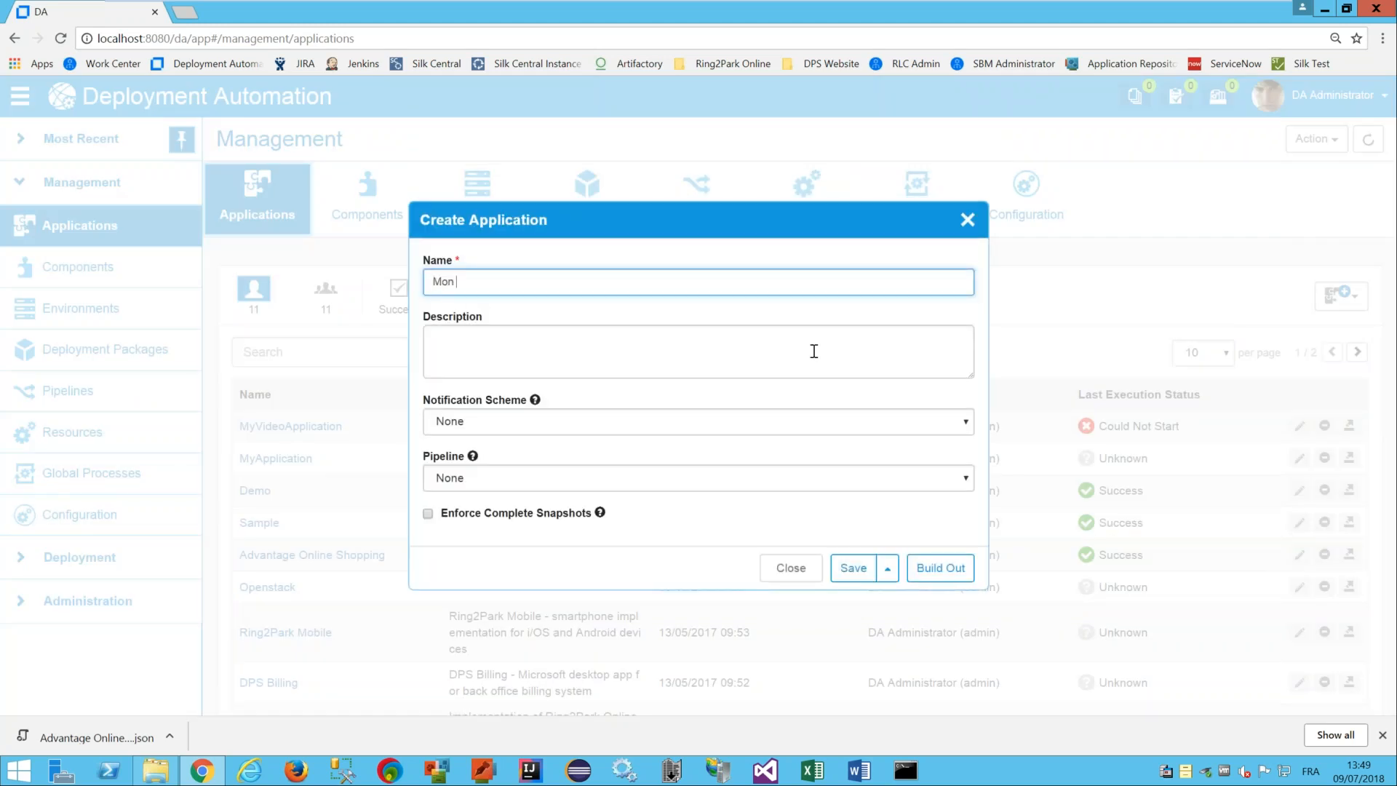
text(Application)
click(940, 567)
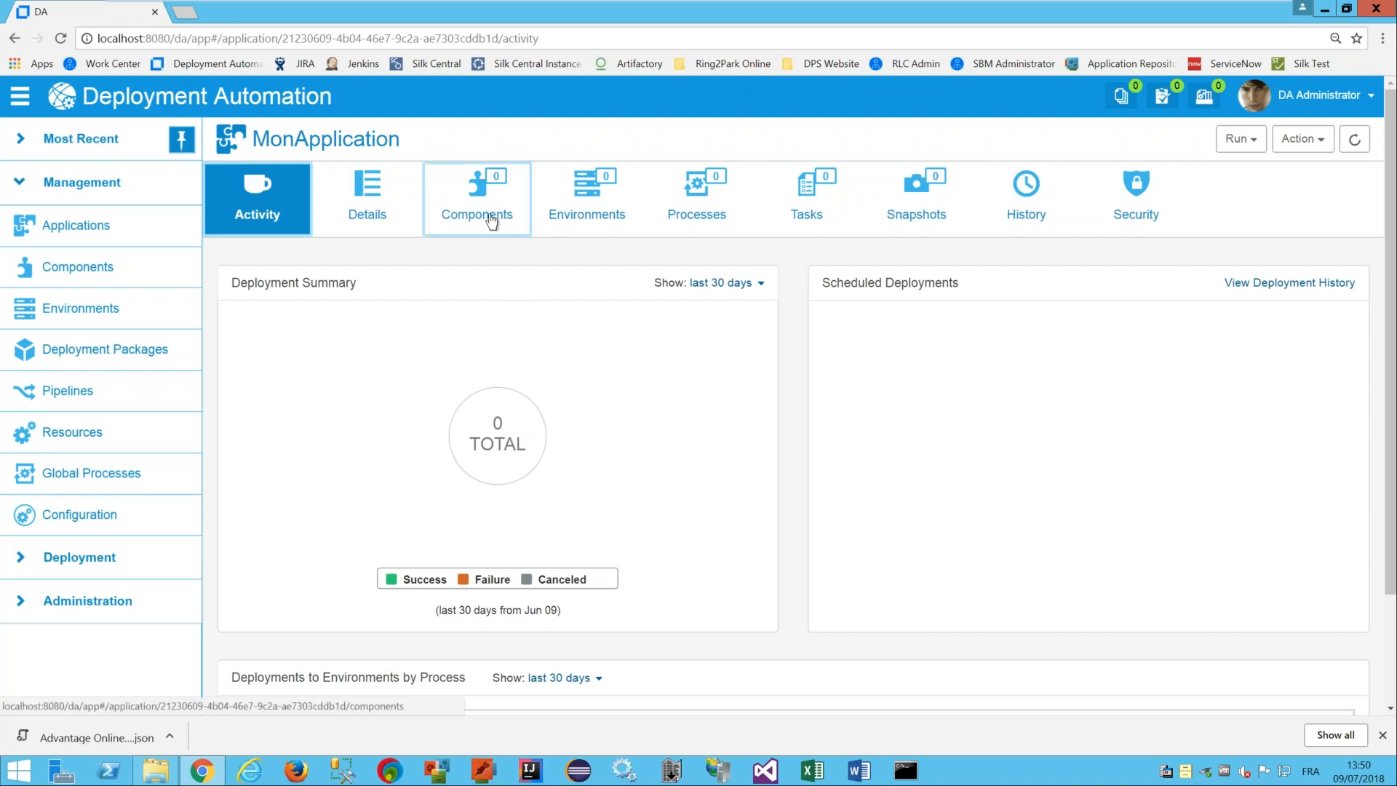
- Start creating a component for the application, named MonComponent, with File System (Versioned) as its source config type
click(481, 193)
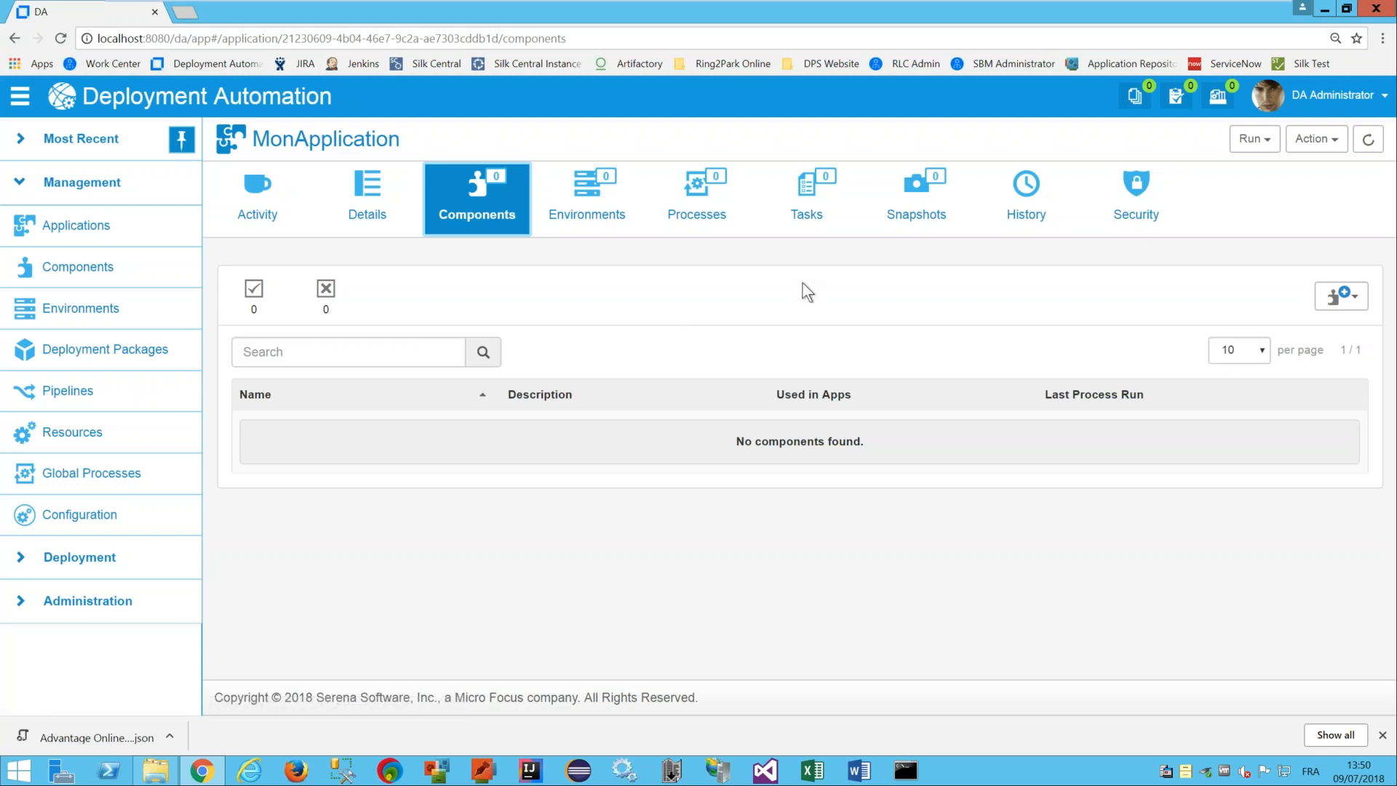
click(1341, 296)
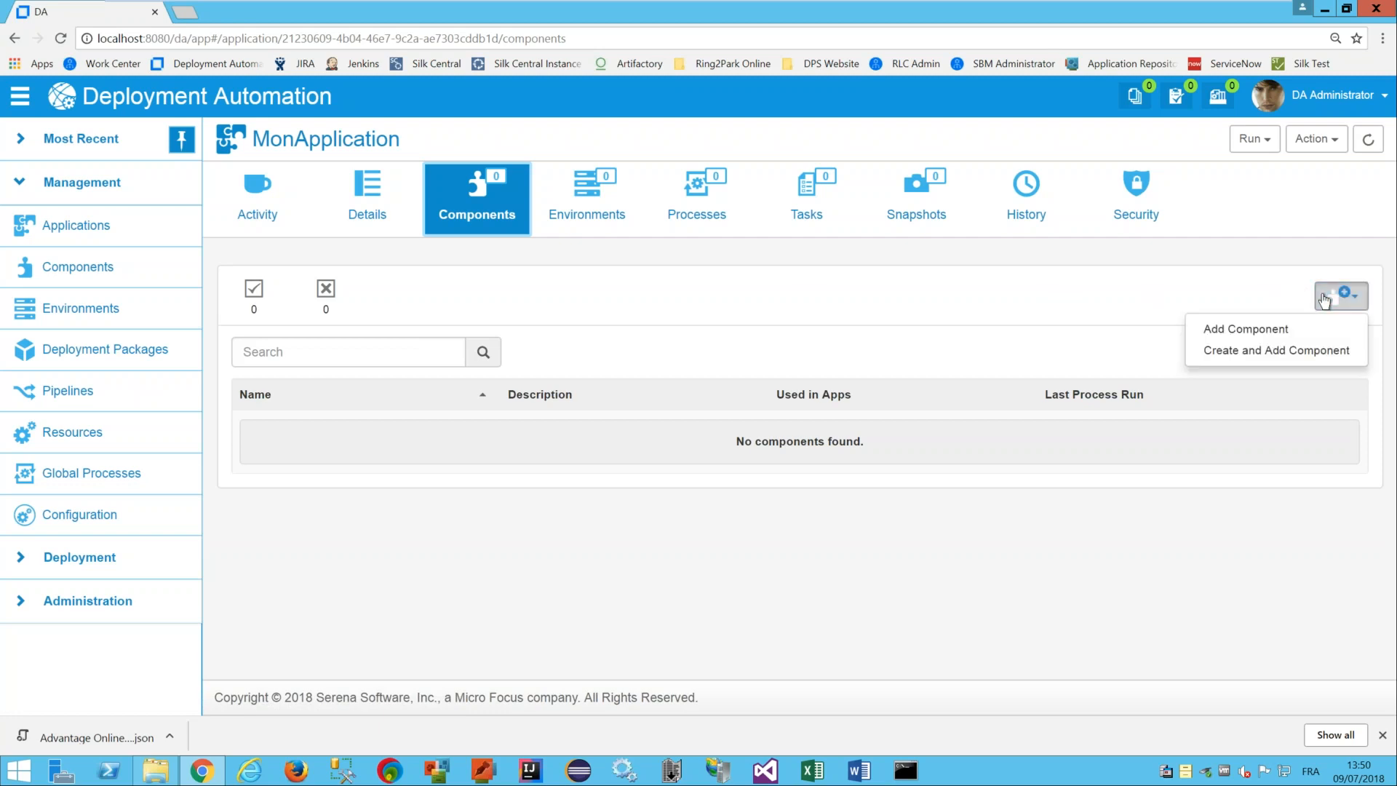
click(1219, 352)
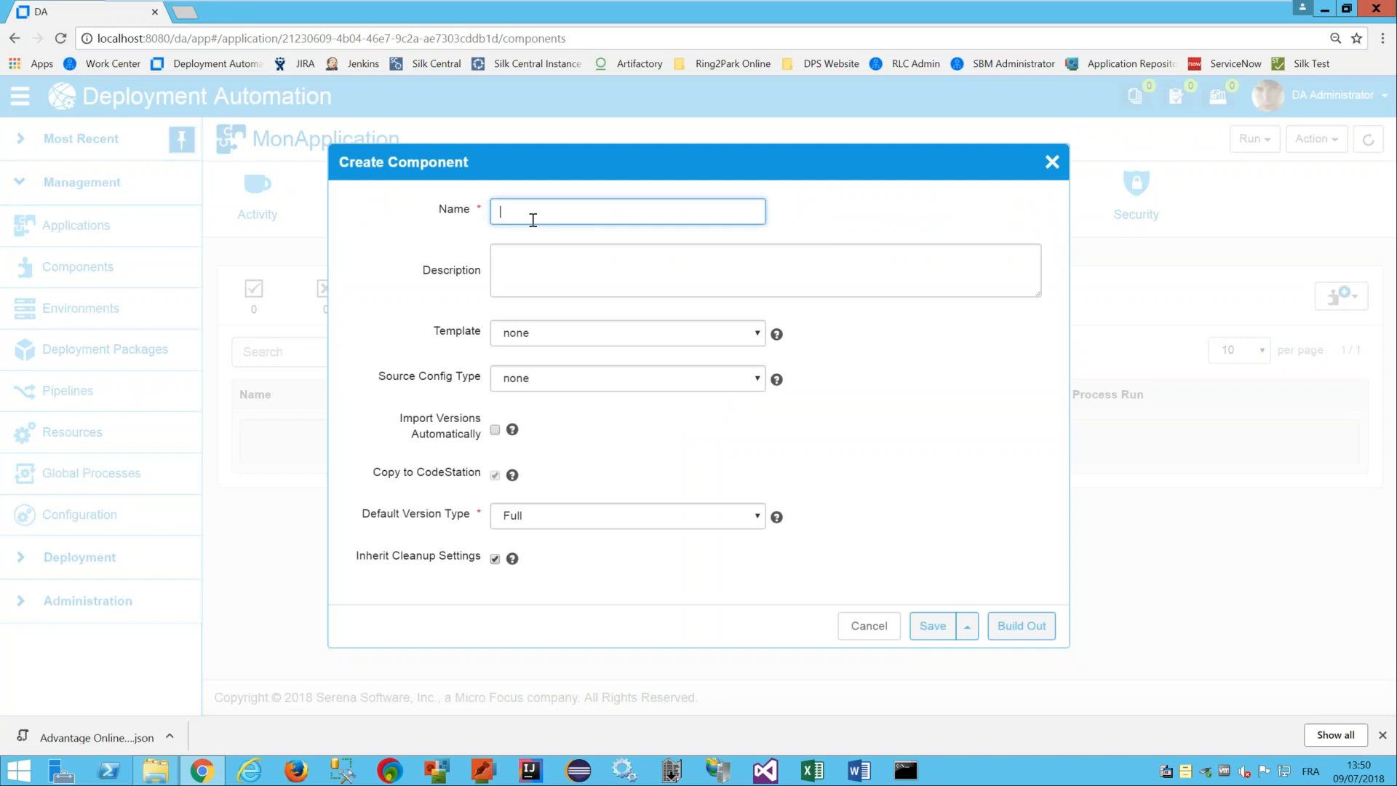
text(MonComp)
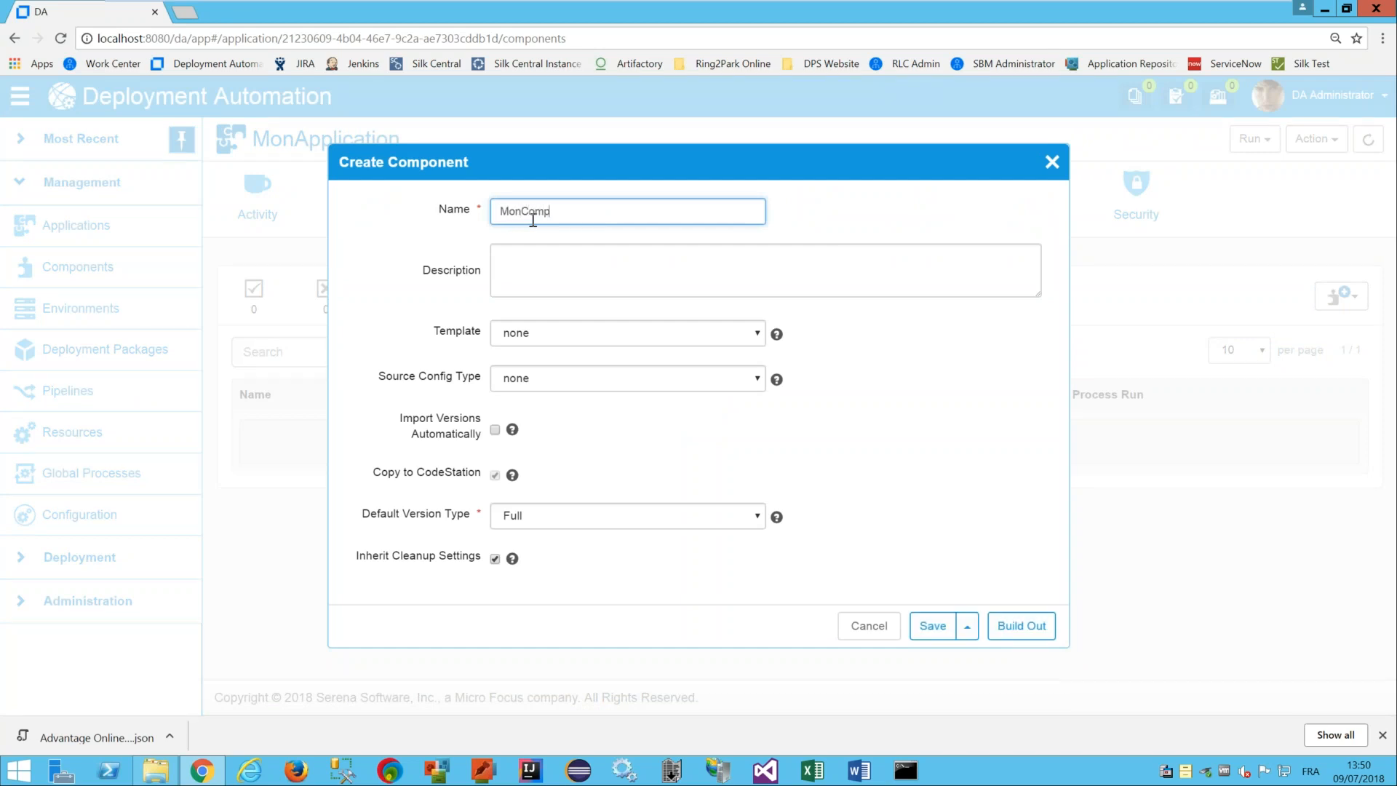
text(onent)
click(619, 374)
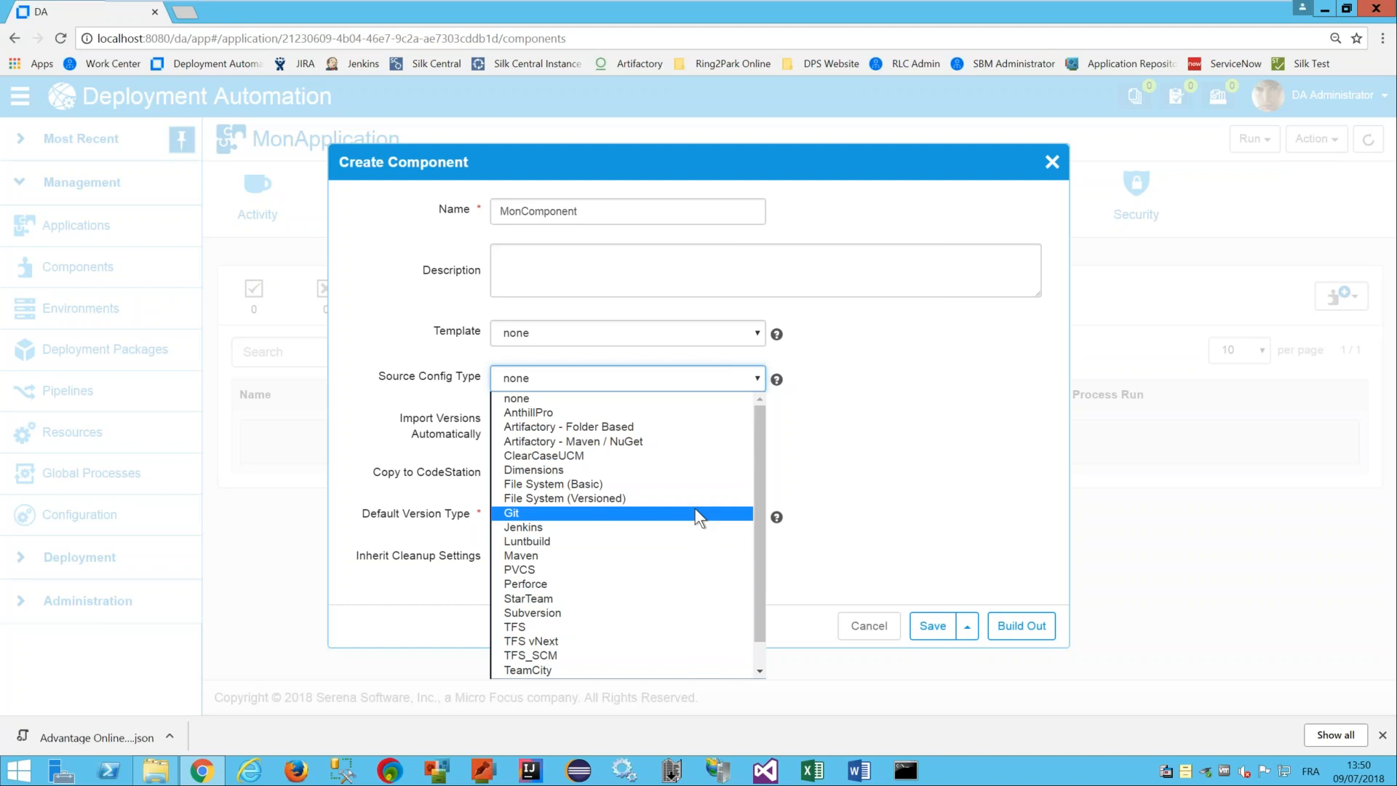
click(613, 501)
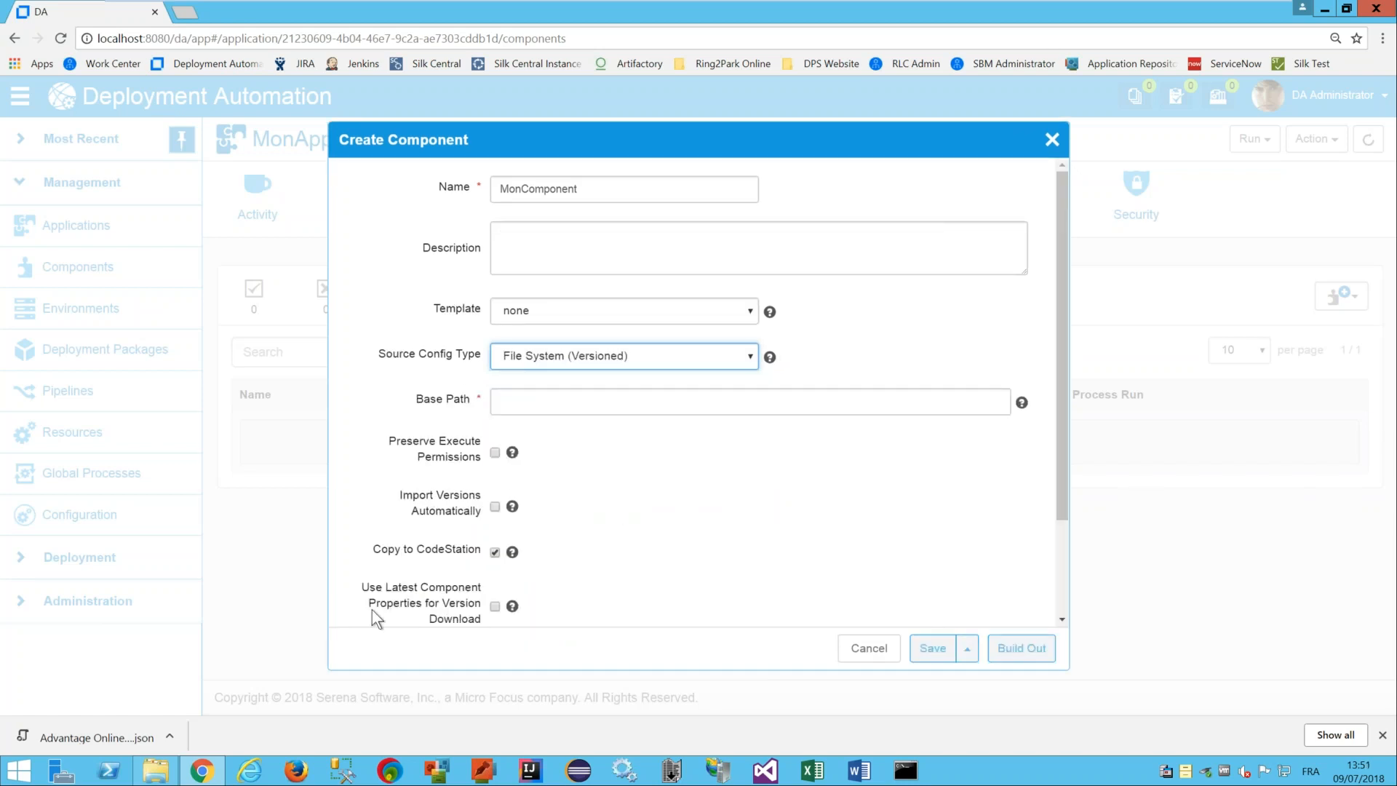
- In File Explorer, copy the path of the _MonApplication folder on drive C and view its 1.0 subfolder
mouse_move(155, 779)
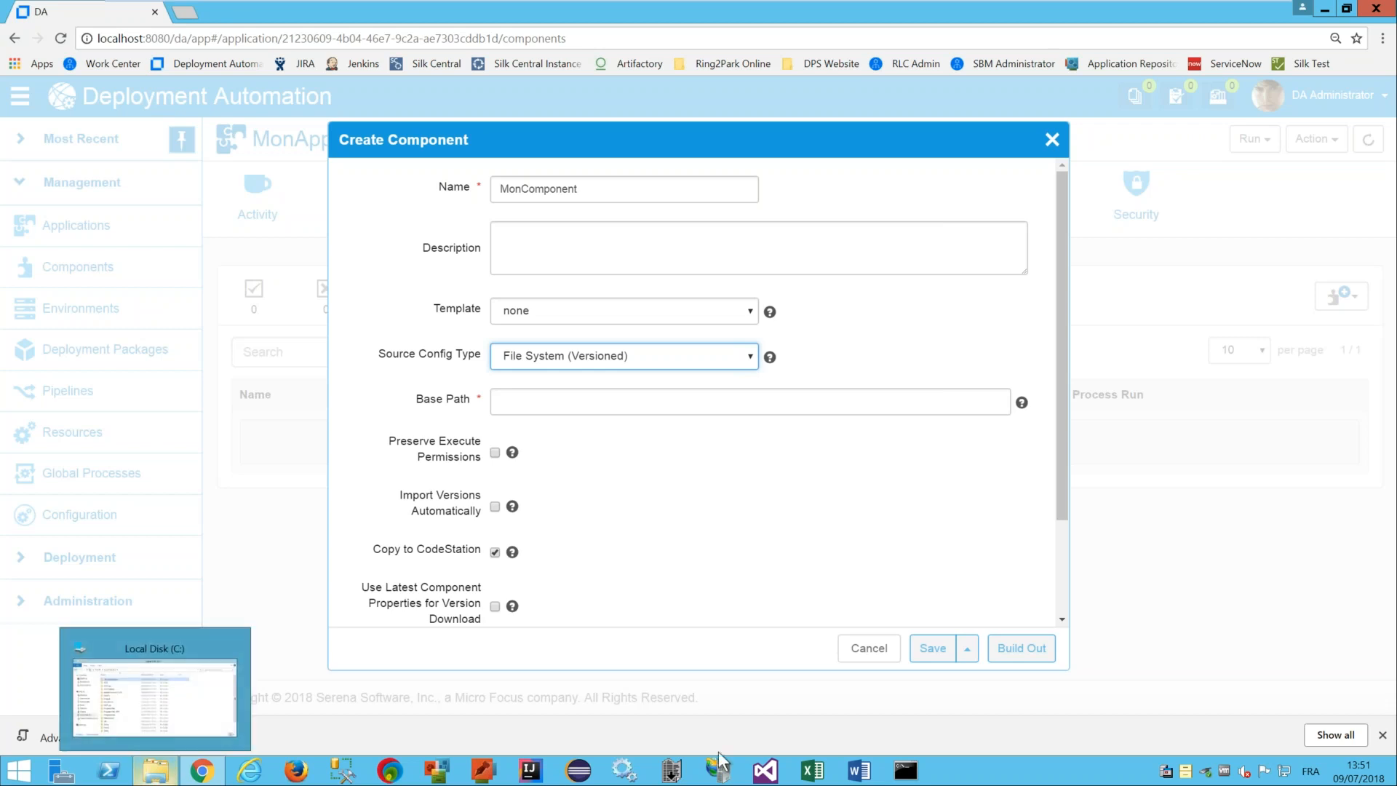
click(1383, 735)
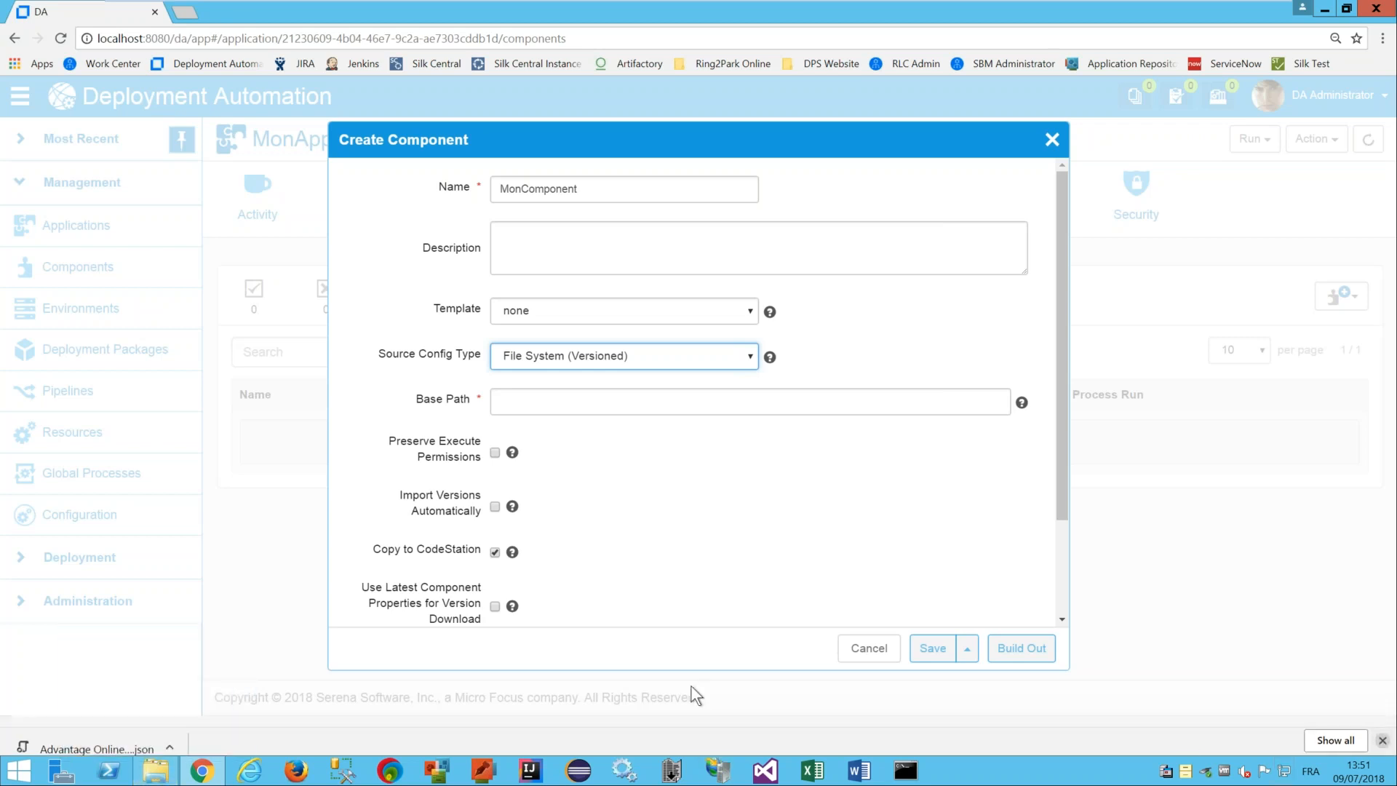
click(155, 771)
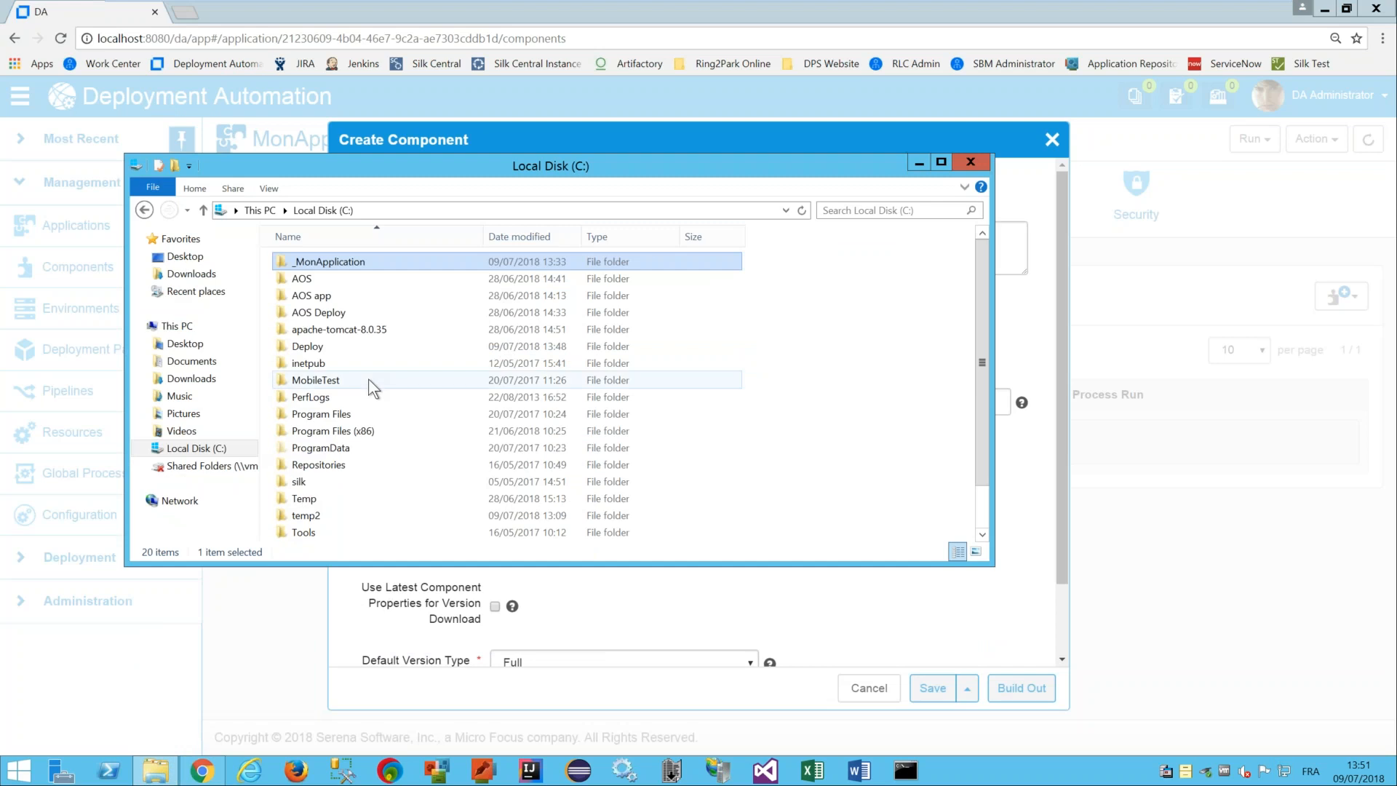
double_click(373, 260)
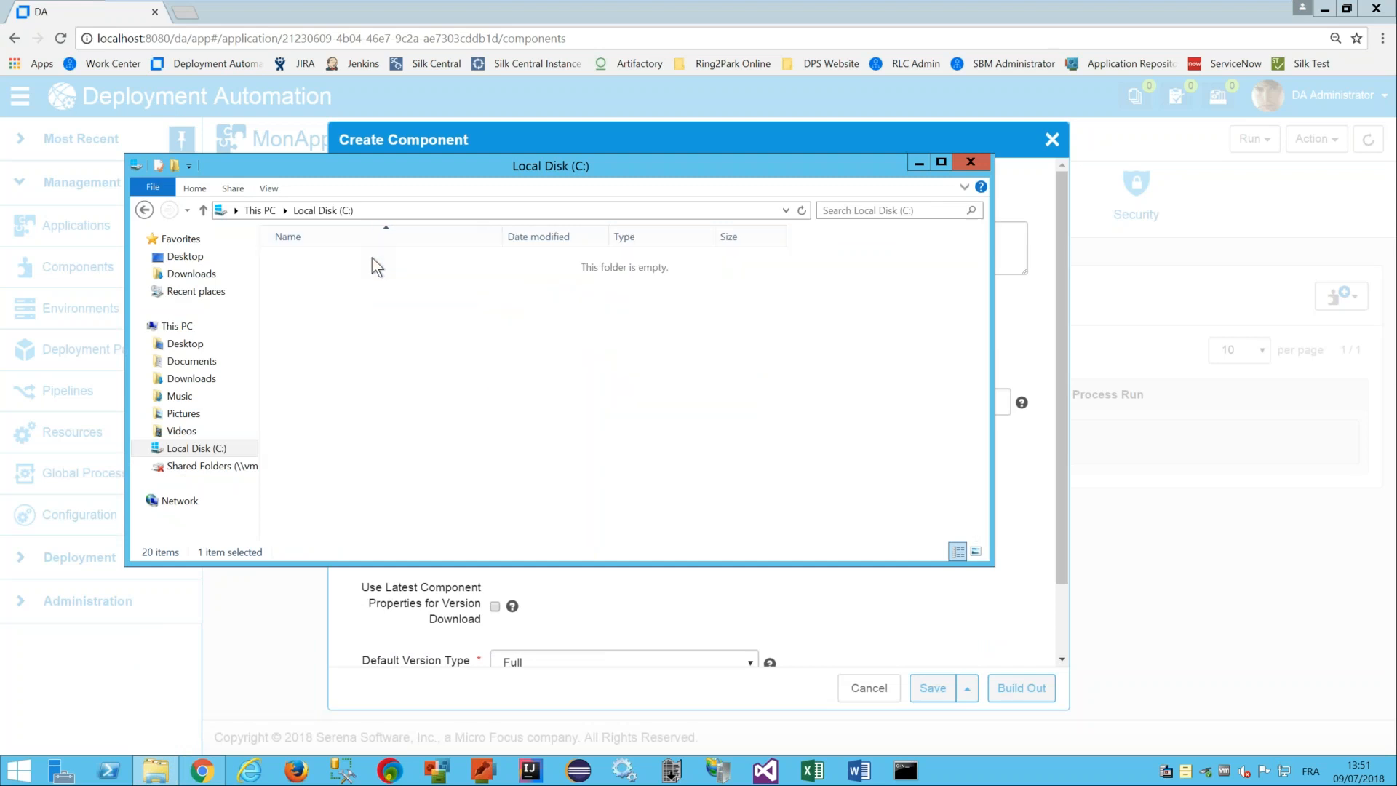
click(482, 210)
key(ctrl+c)
click(390, 343)
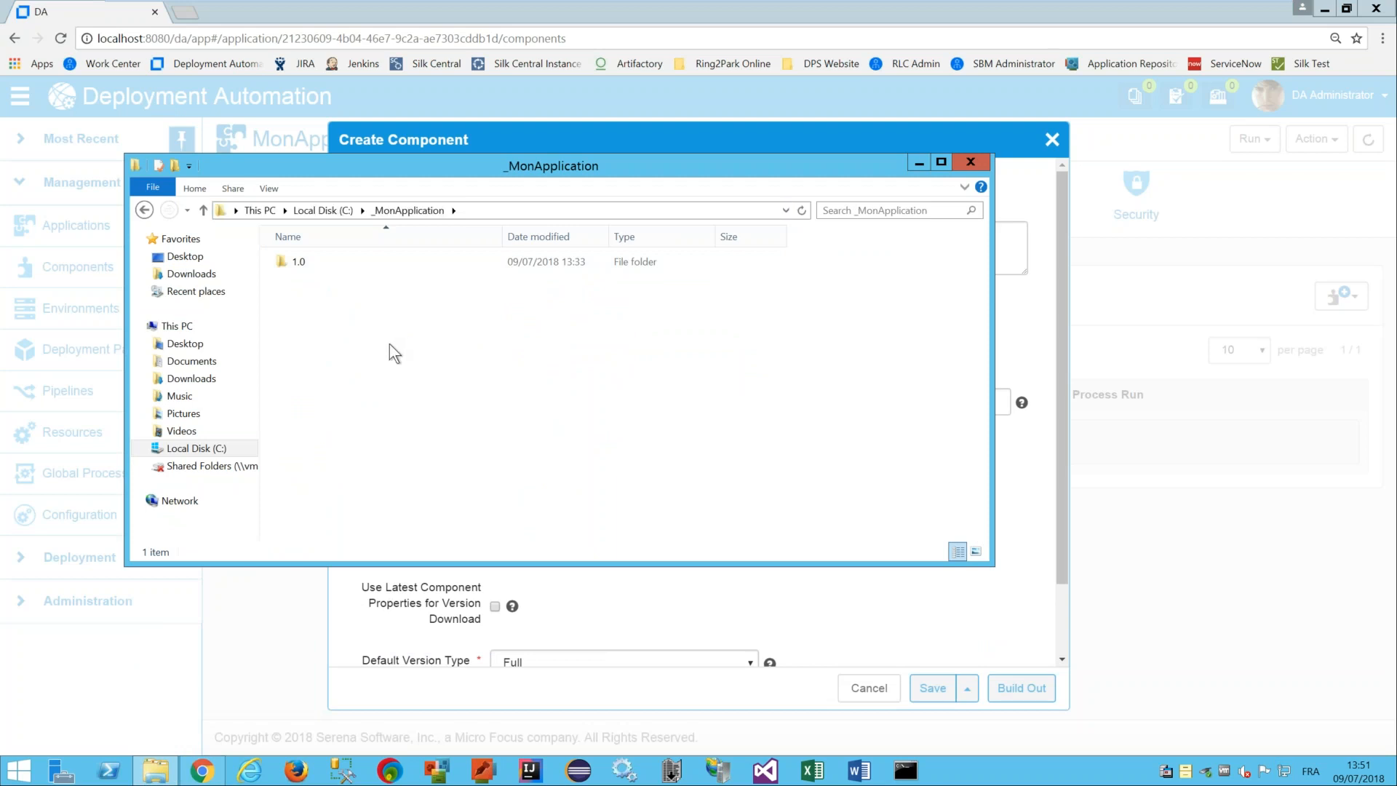
double_click(299, 266)
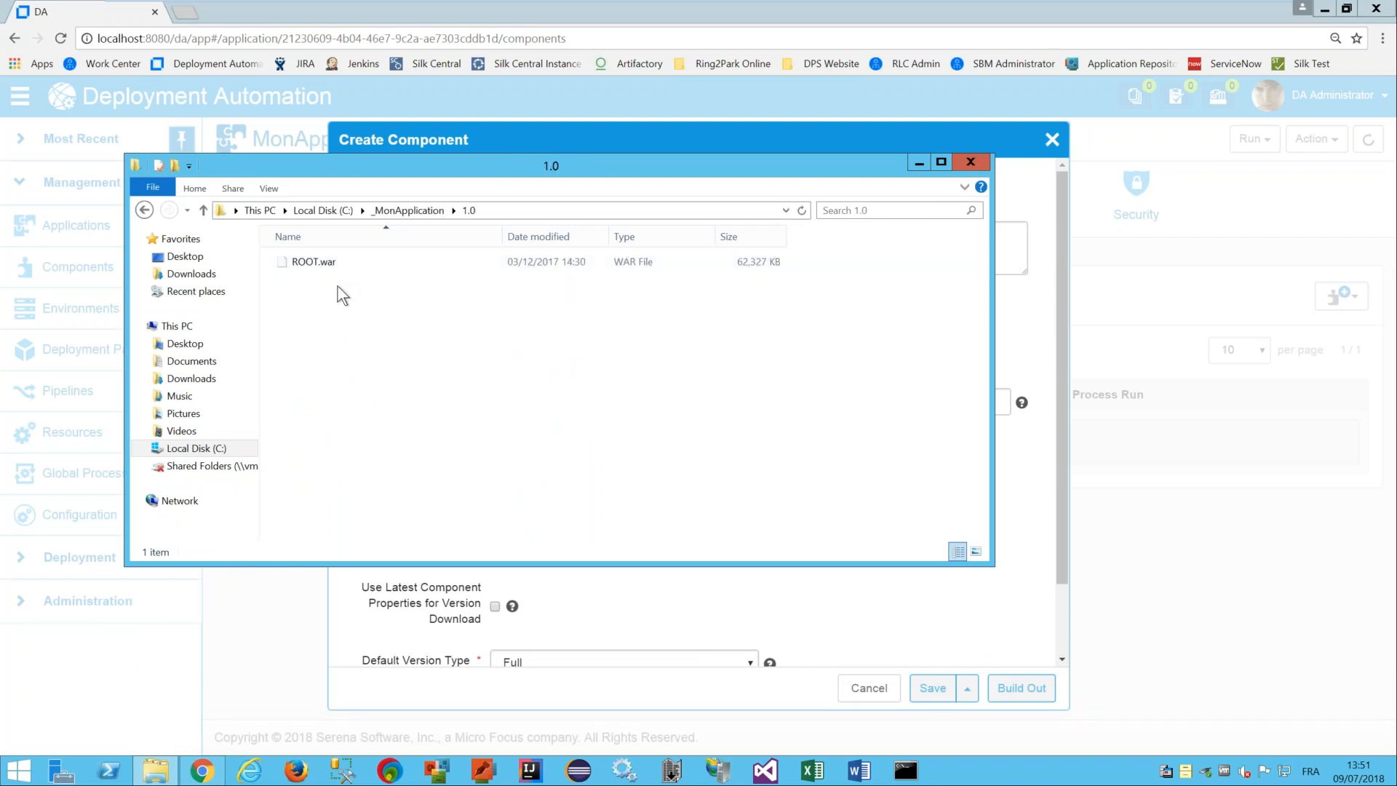
click(919, 163)
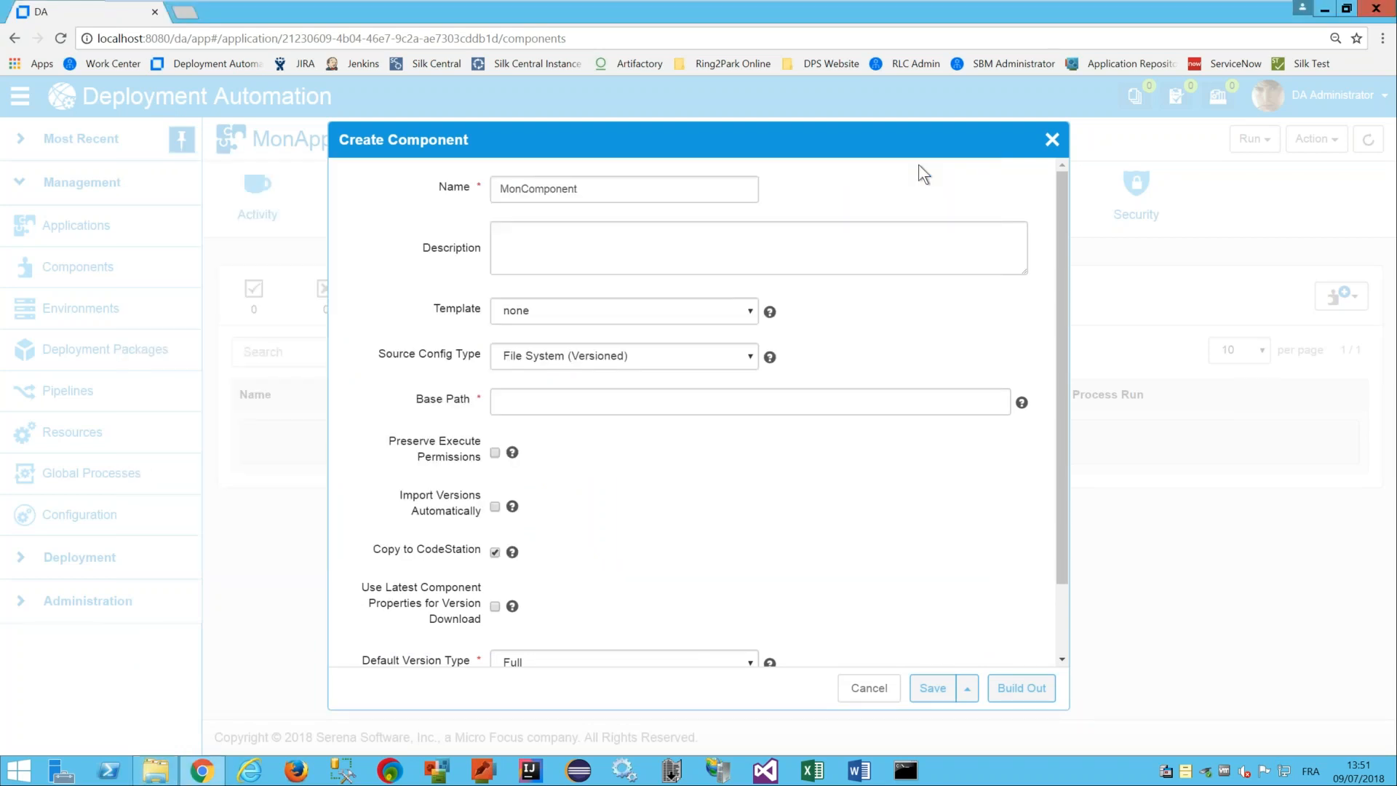
- Set the component's base path to C:\_MonApplication and build out the component
click(524, 404)
key(ctrl+v)
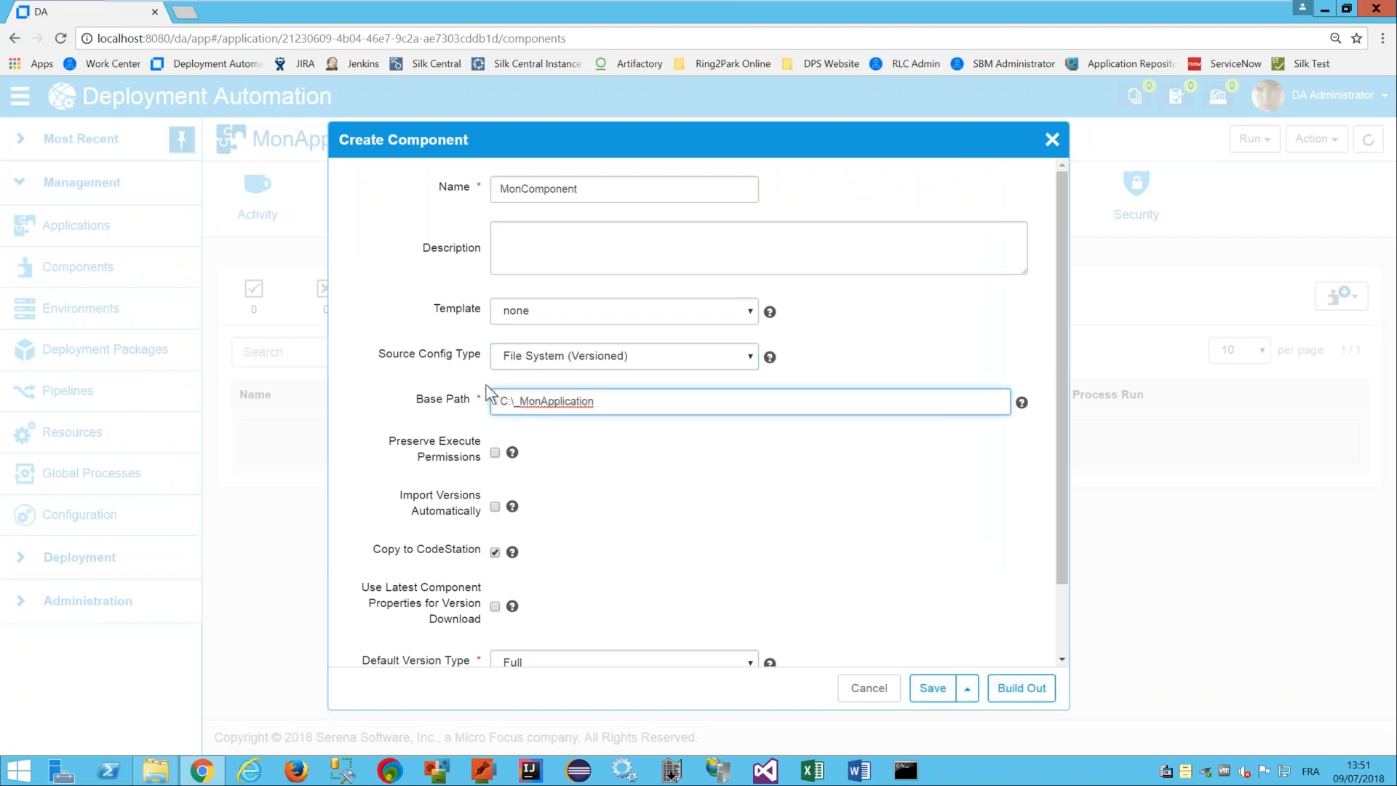
click(505, 402)
click(1022, 687)
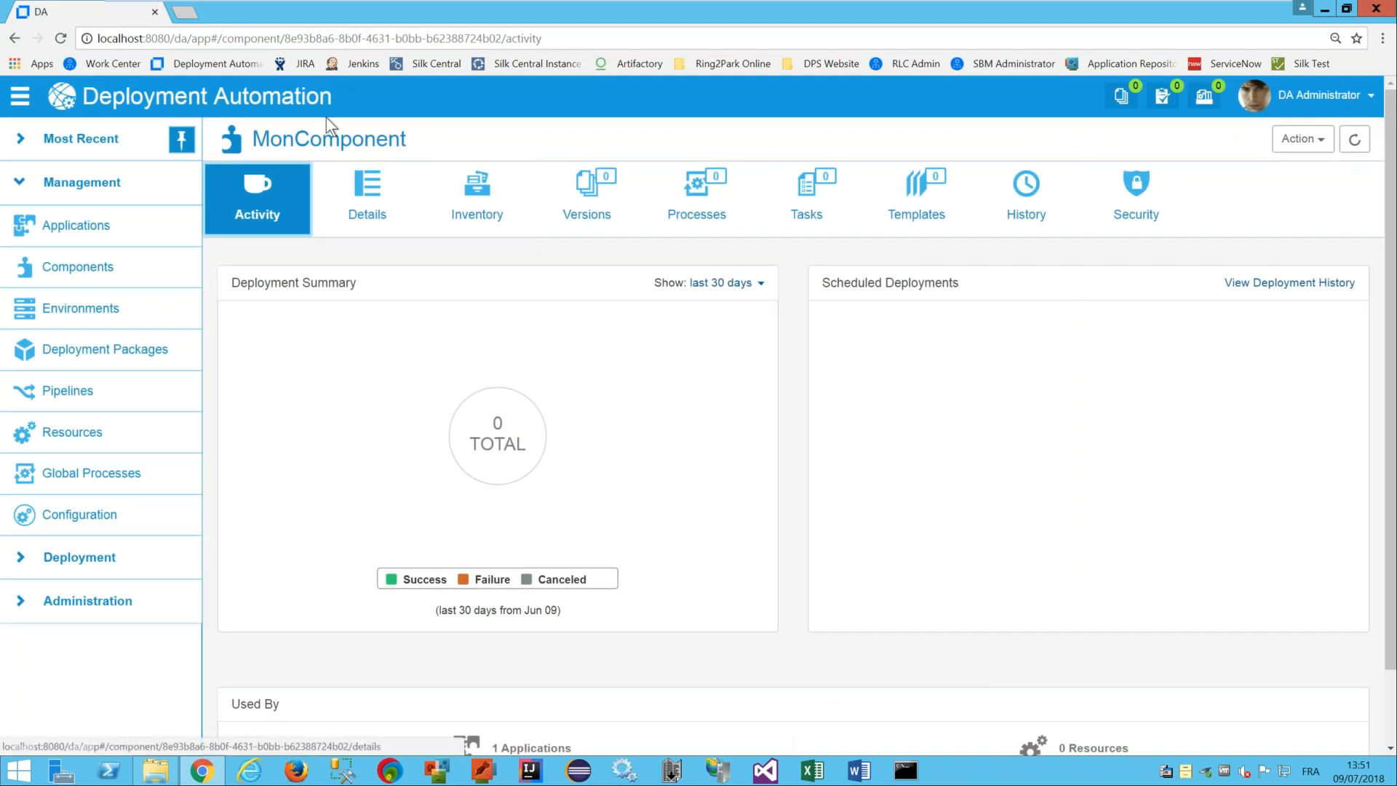
- Import the versions of MonComponent from its file system source
click(587, 191)
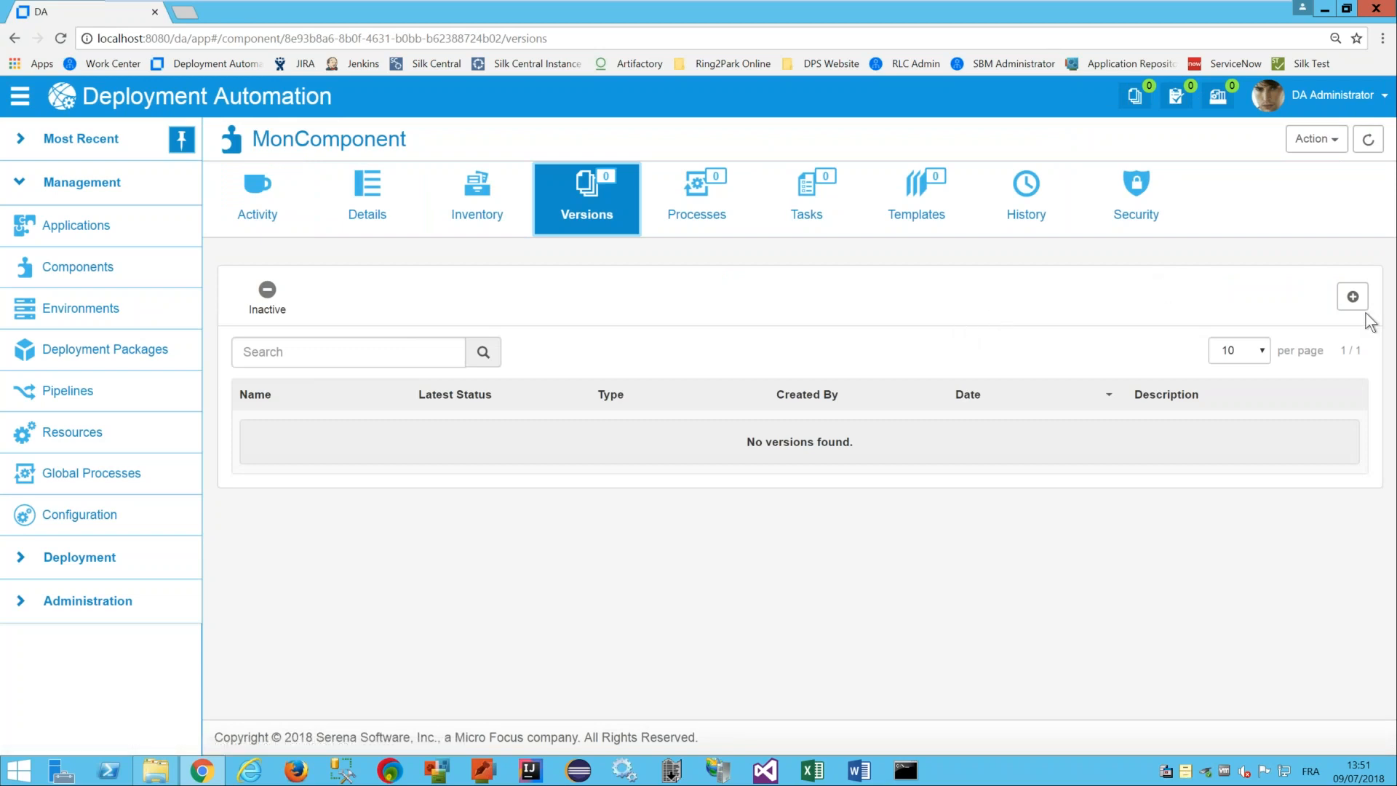
click(1351, 299)
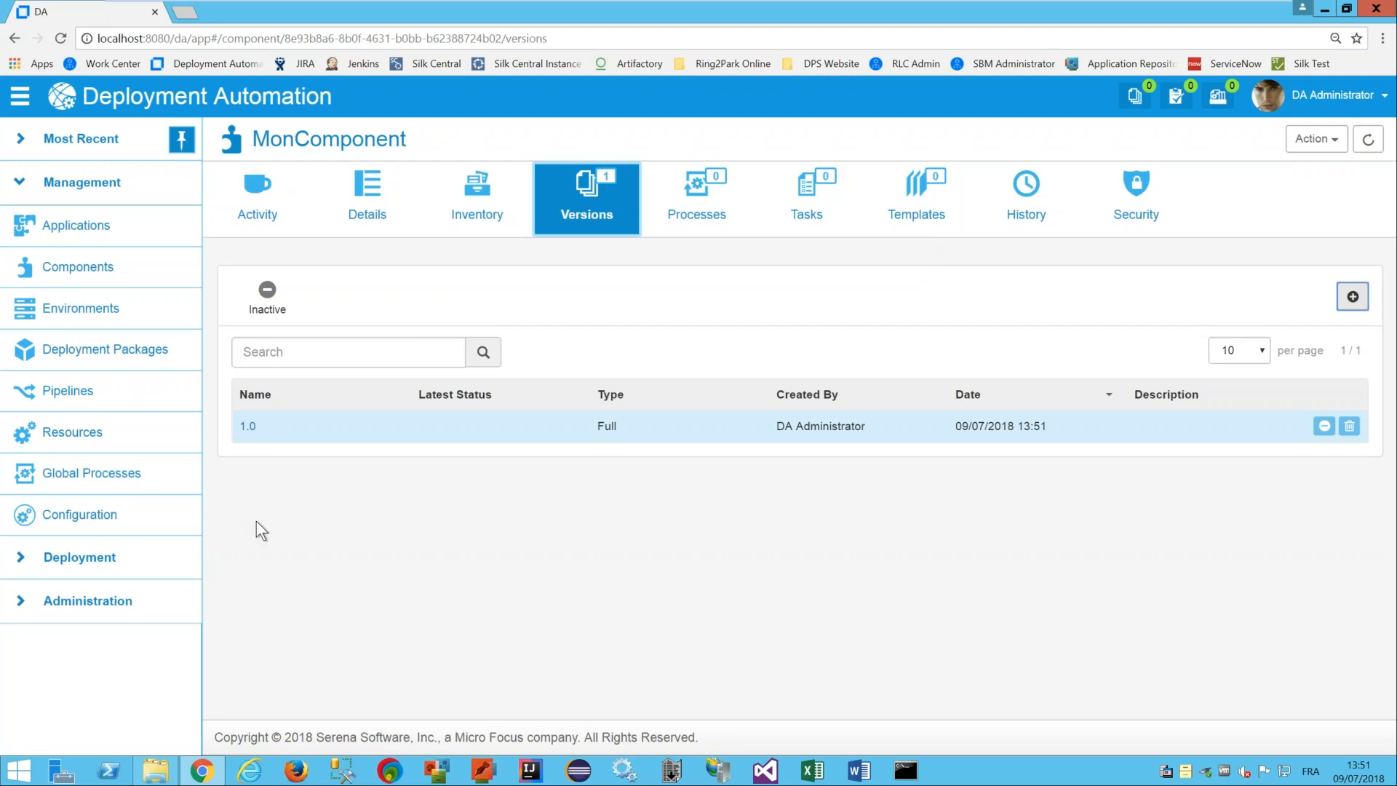
- Compare the source files in the _MonApplication 1.0 folder with the artifacts of the component's version 1.0
click(155, 770)
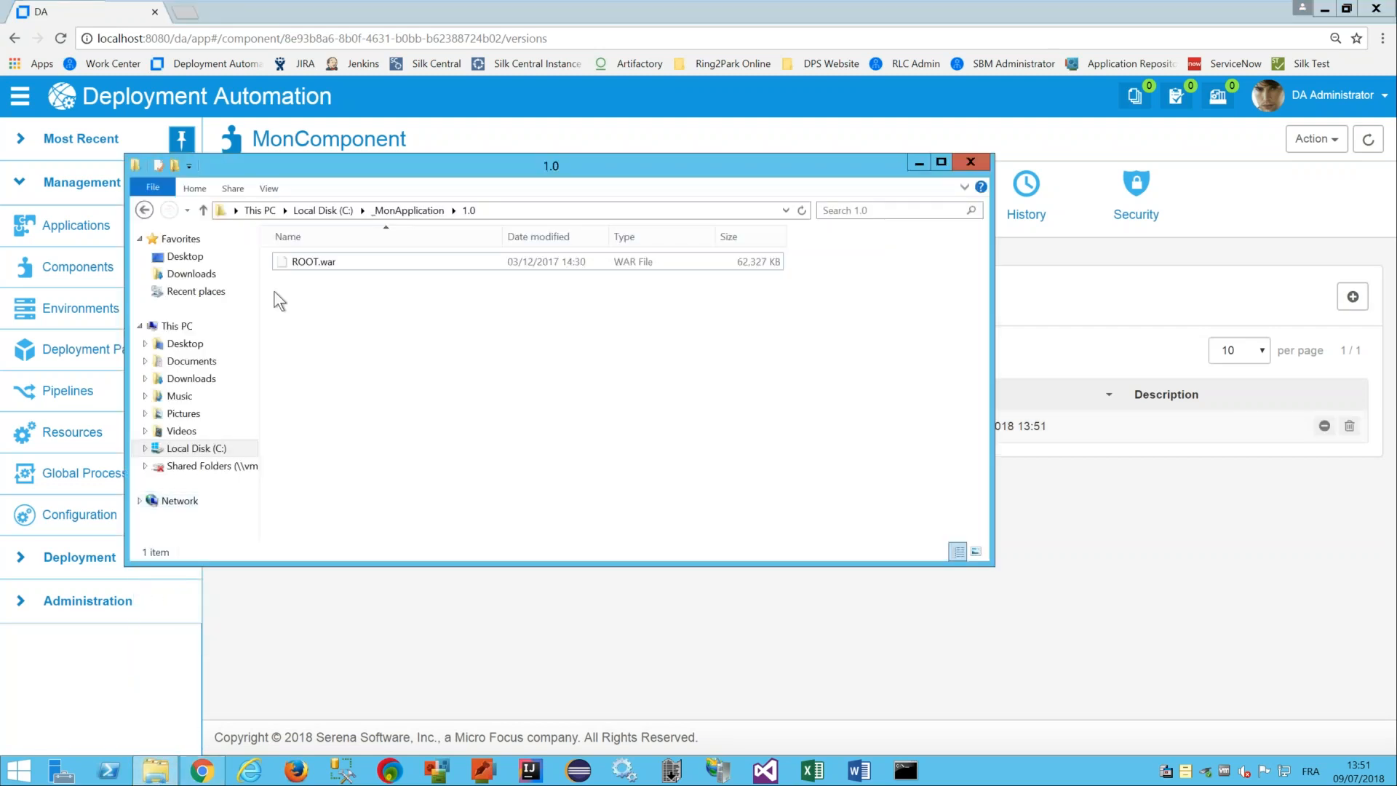
click(393, 209)
double_click(304, 265)
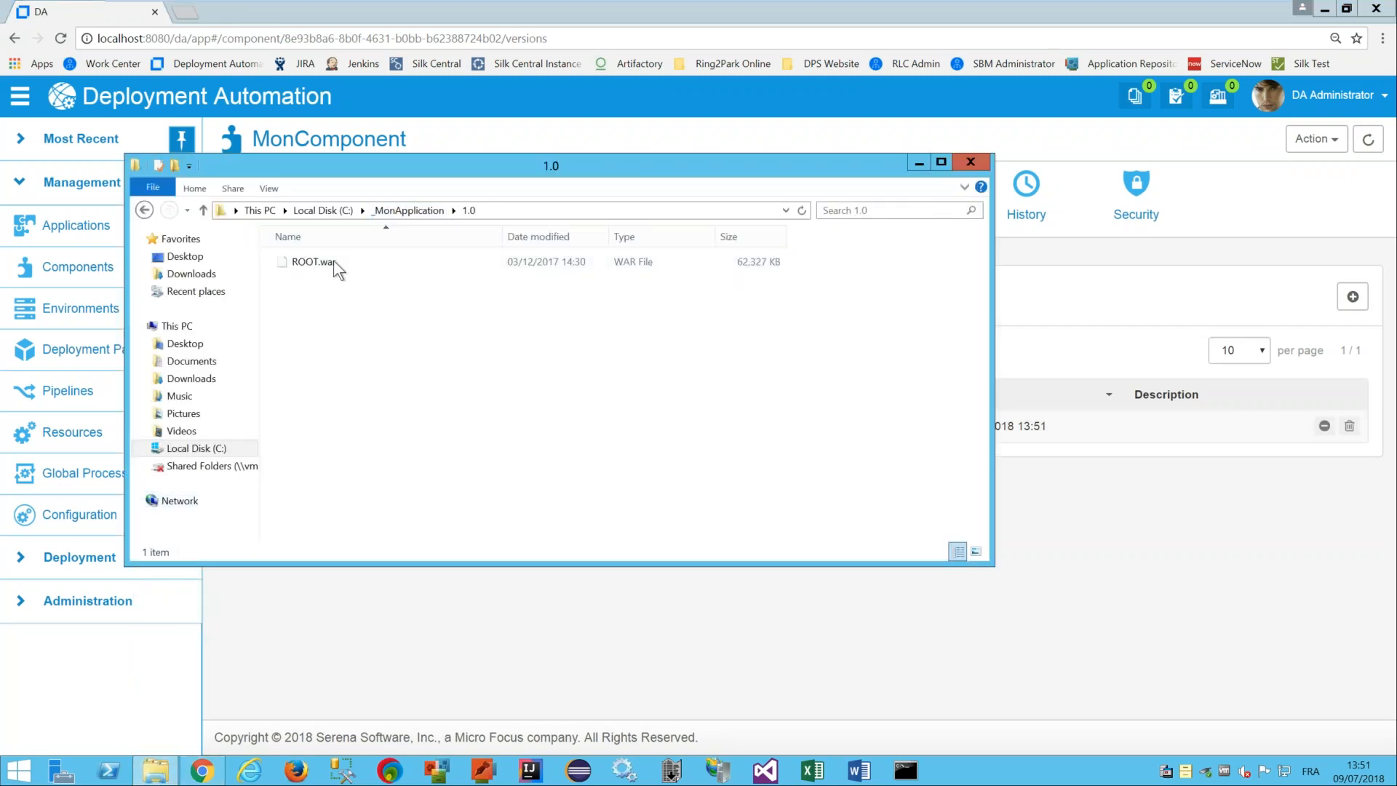
click(377, 617)
click(247, 426)
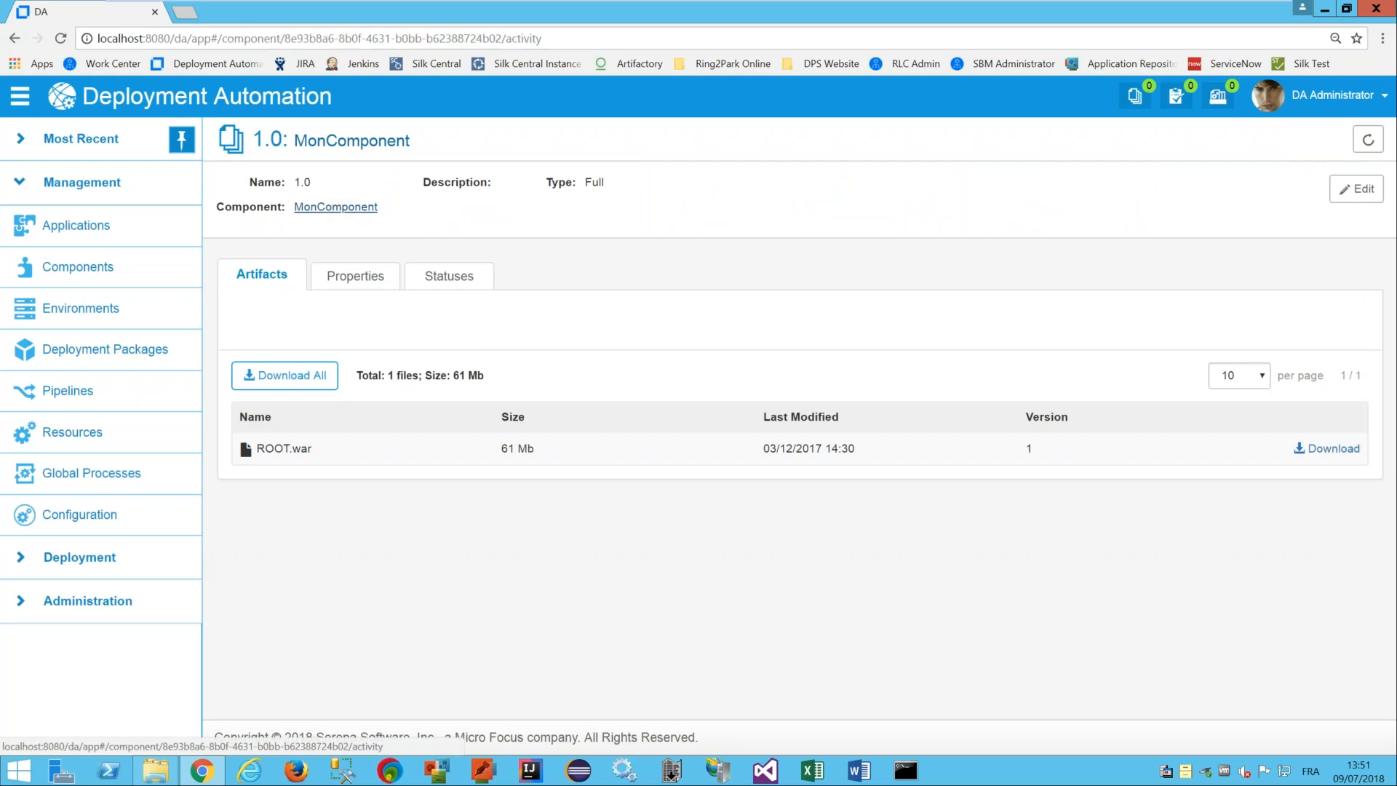
- Create a component process for MonComponent named deployComponent, keeping the default Deployment type and Active inventory status
click(336, 208)
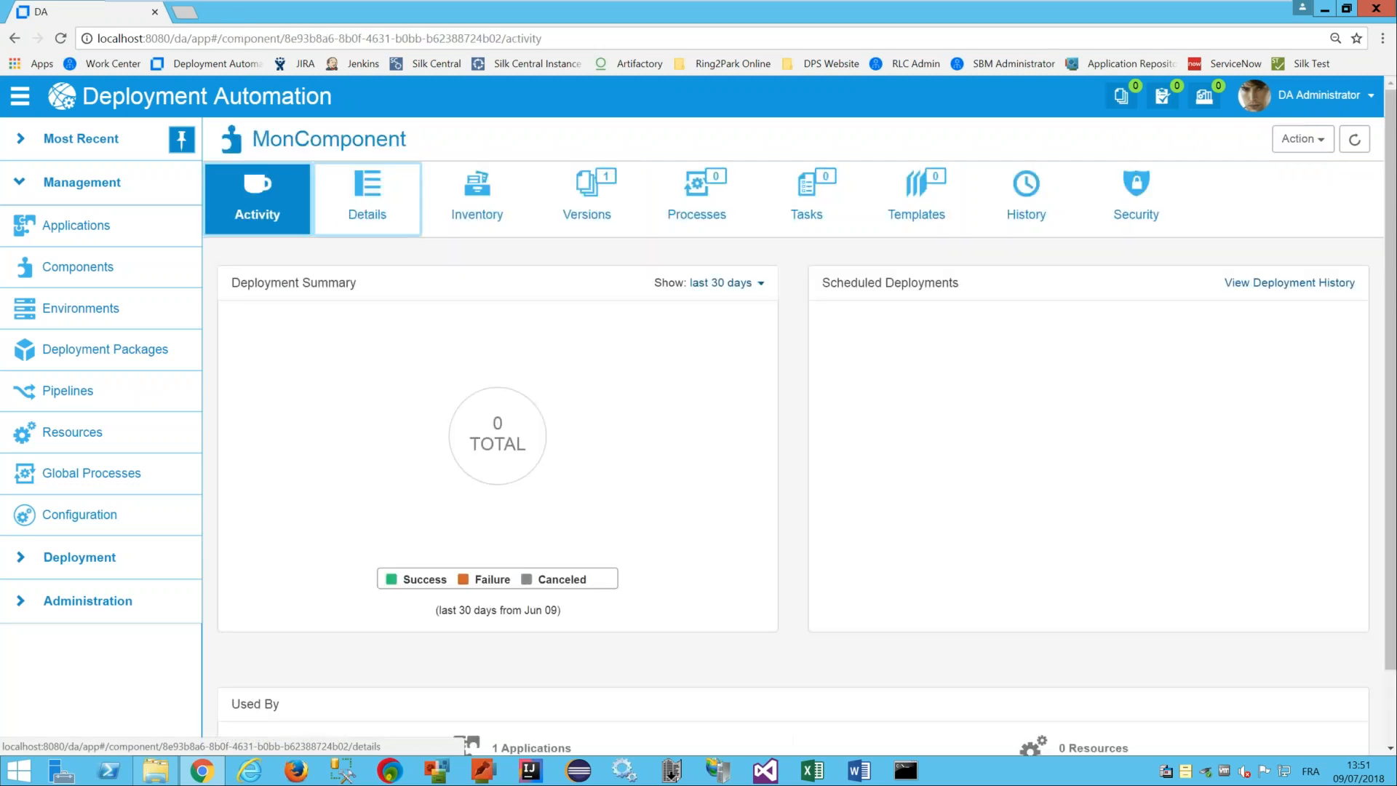
click(695, 205)
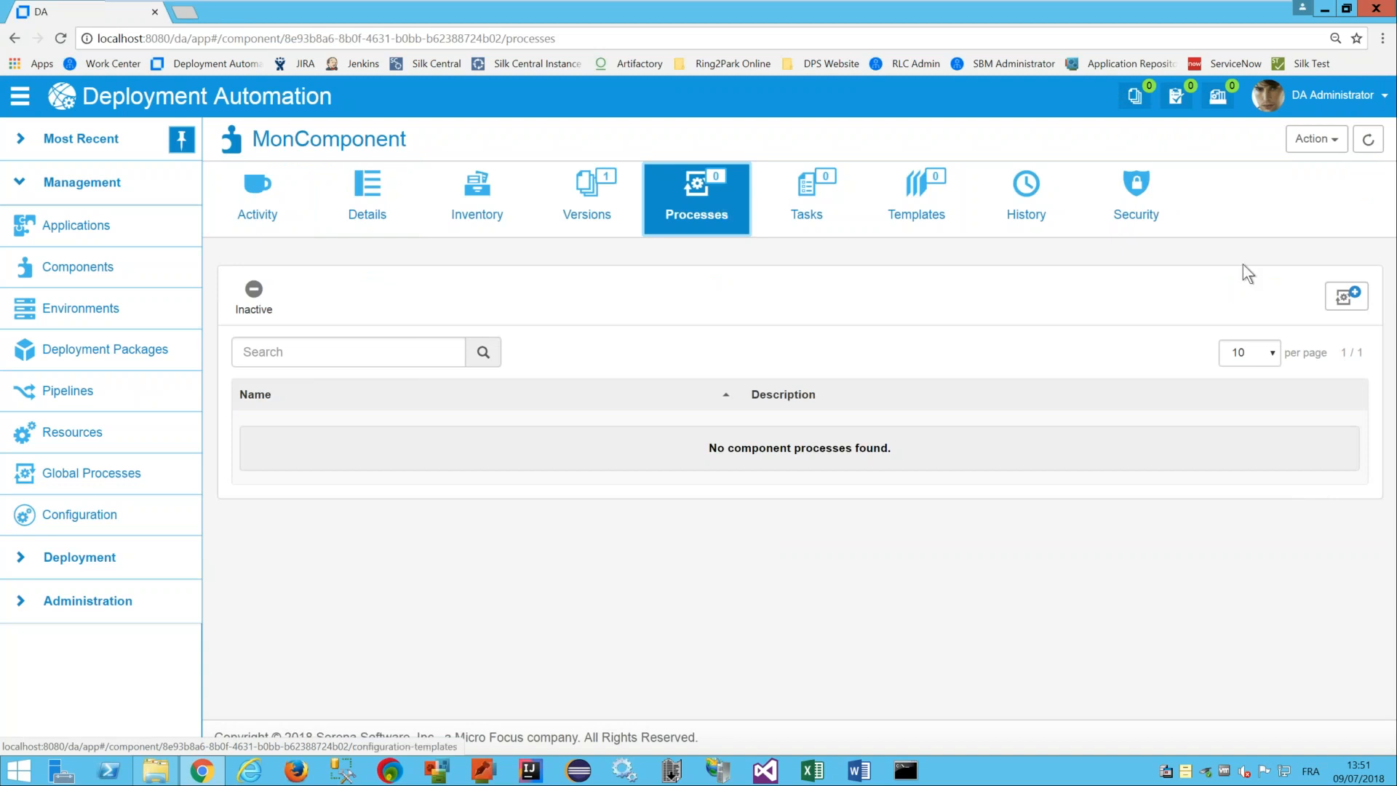
click(1343, 301)
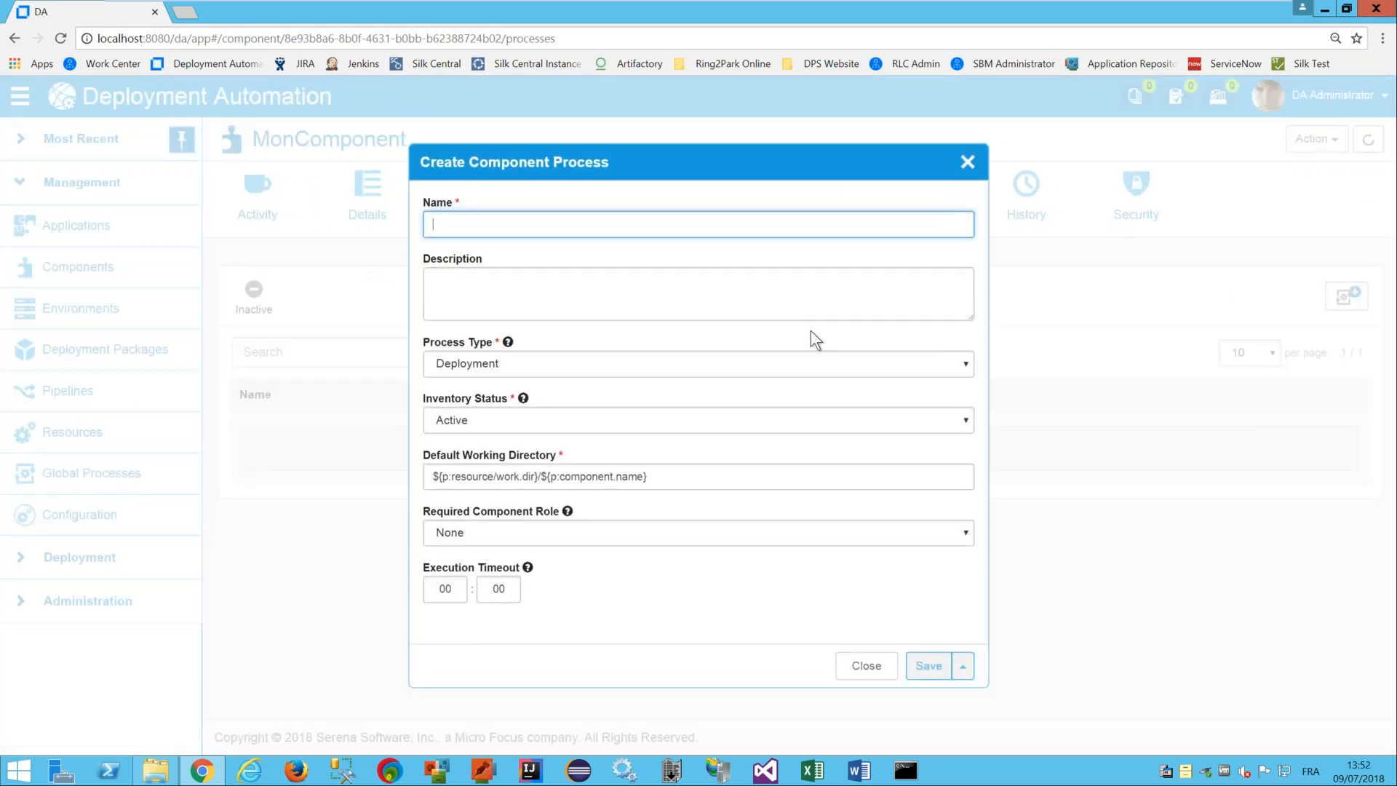
text(deployComponent)
click(918, 666)
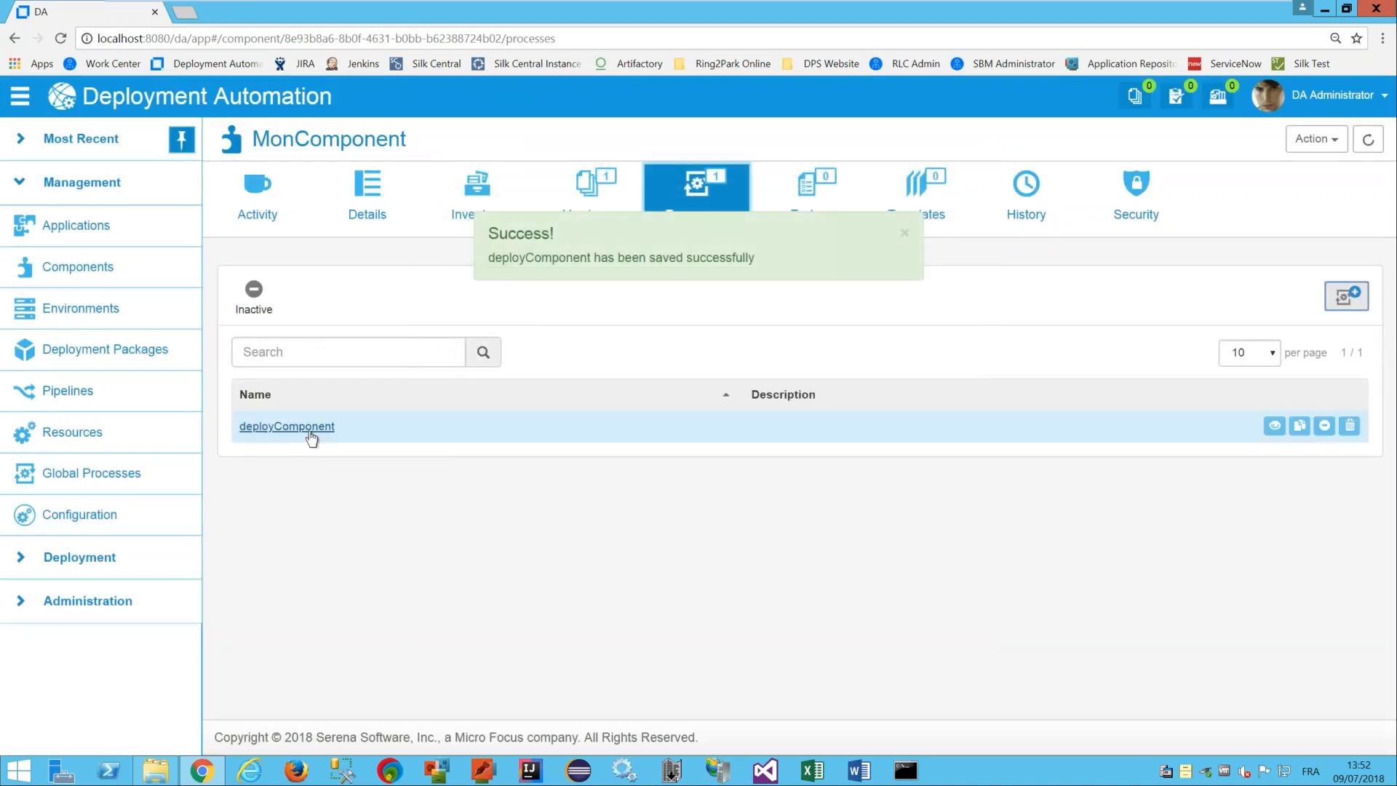
- Add the DA repository's Download Artifacts step to the deployComponent process design and connect it between the start and finish nodes
click(310, 431)
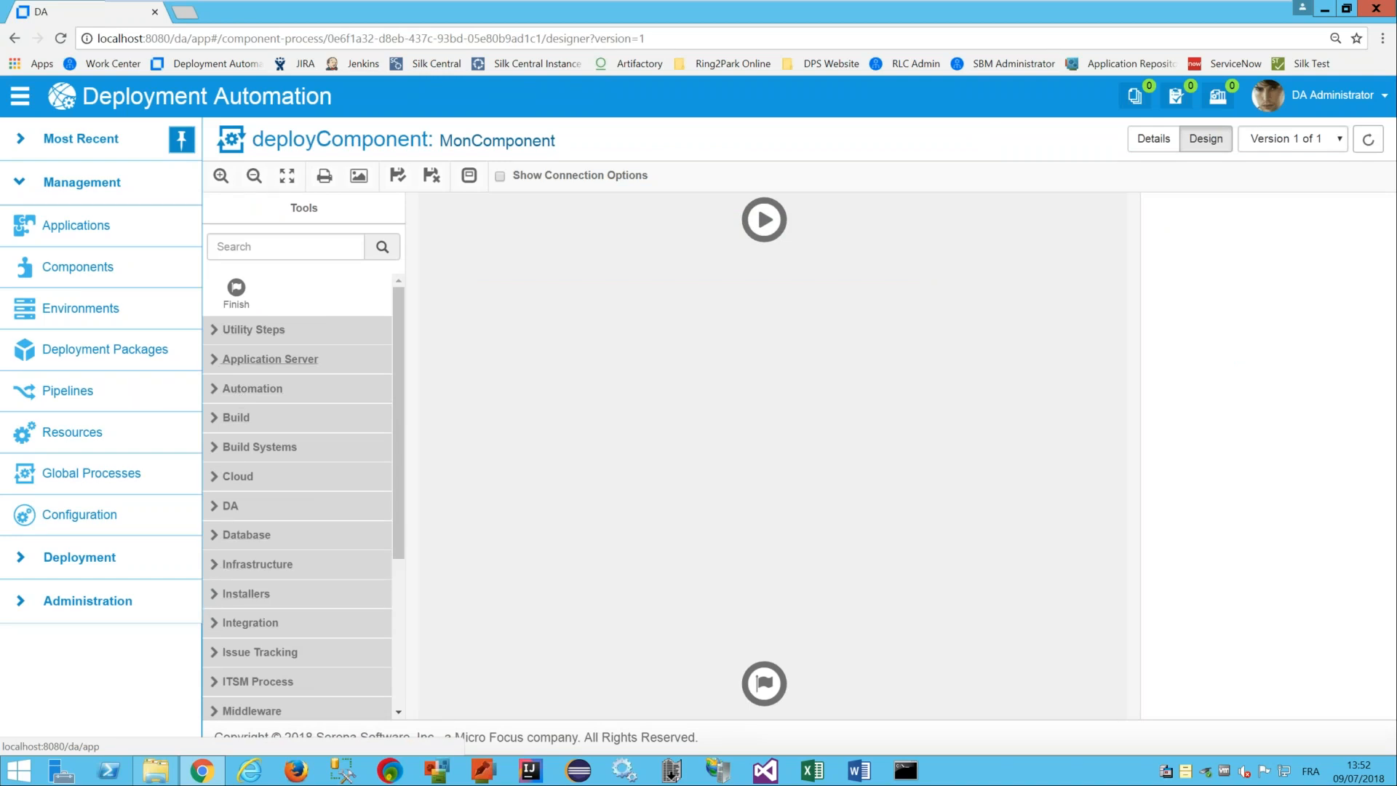
drag(399, 313, 412, 467)
drag(401, 409, 409, 472)
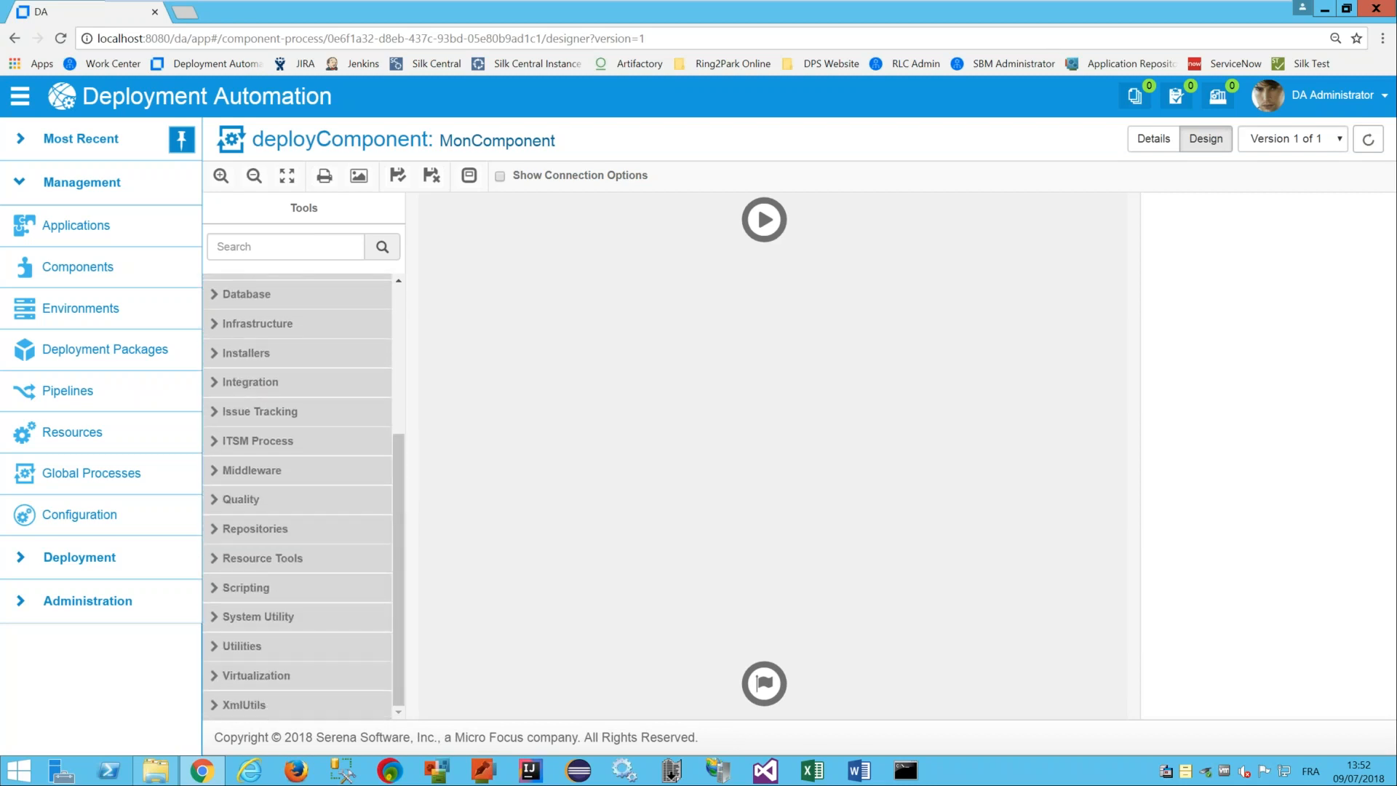
click(220, 537)
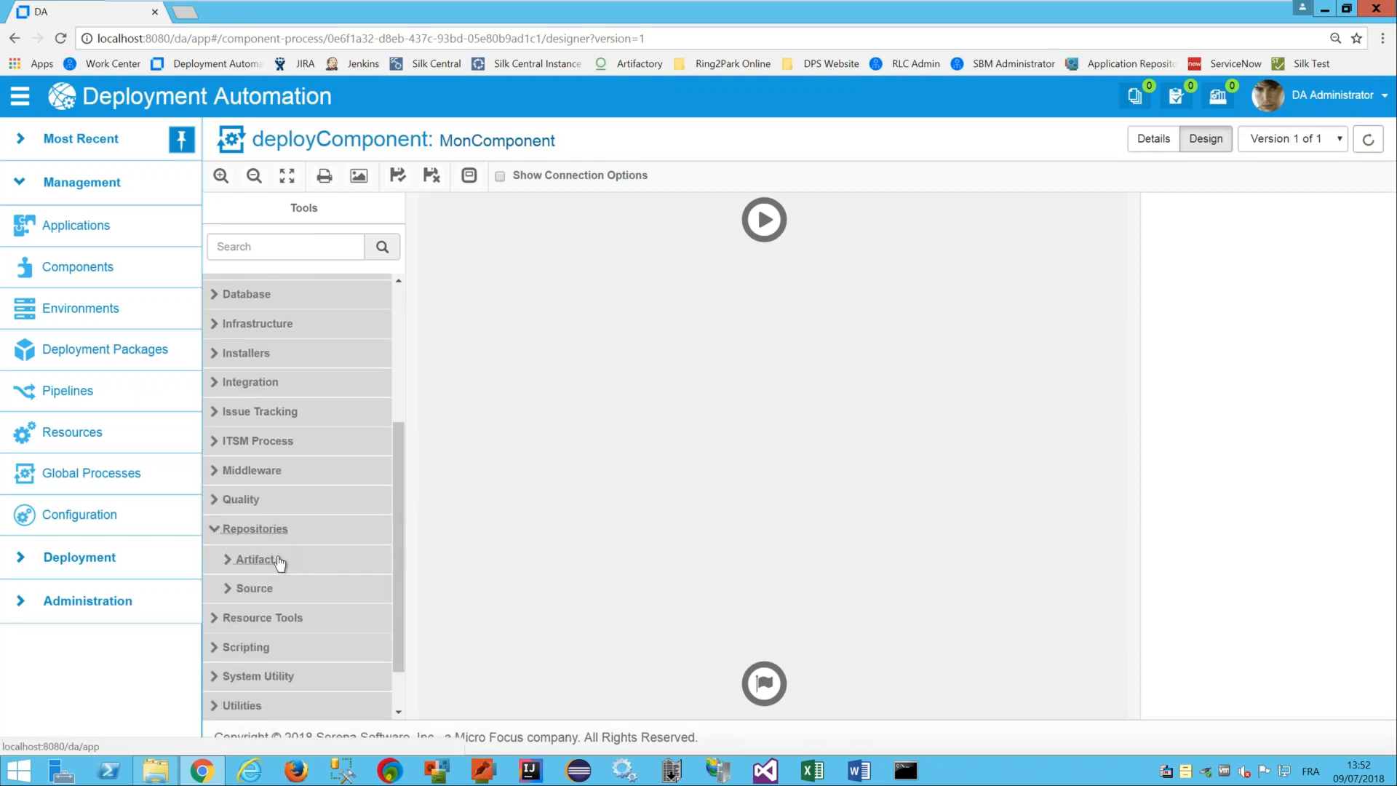
click(227, 560)
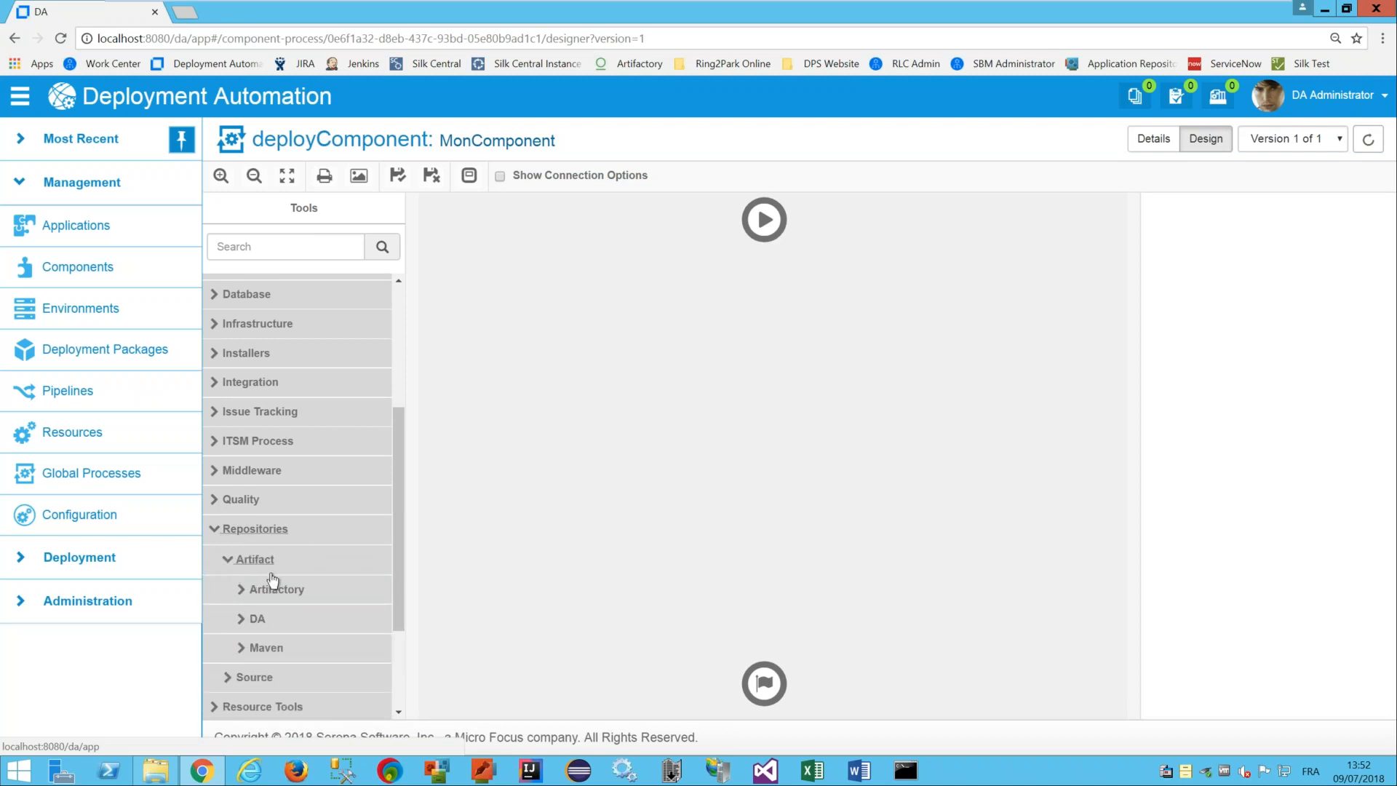
click(243, 624)
drag(396, 490, 408, 601)
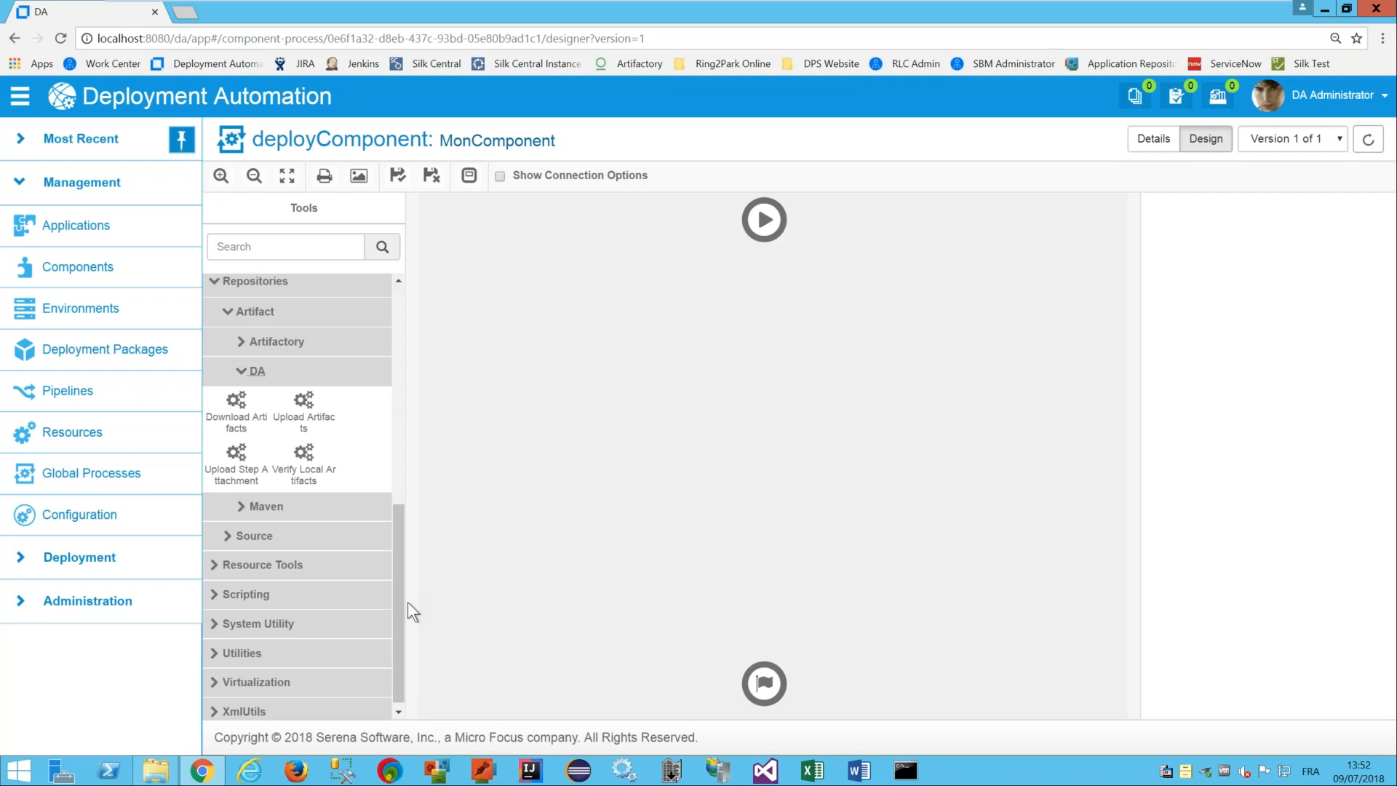
drag(237, 401, 749, 331)
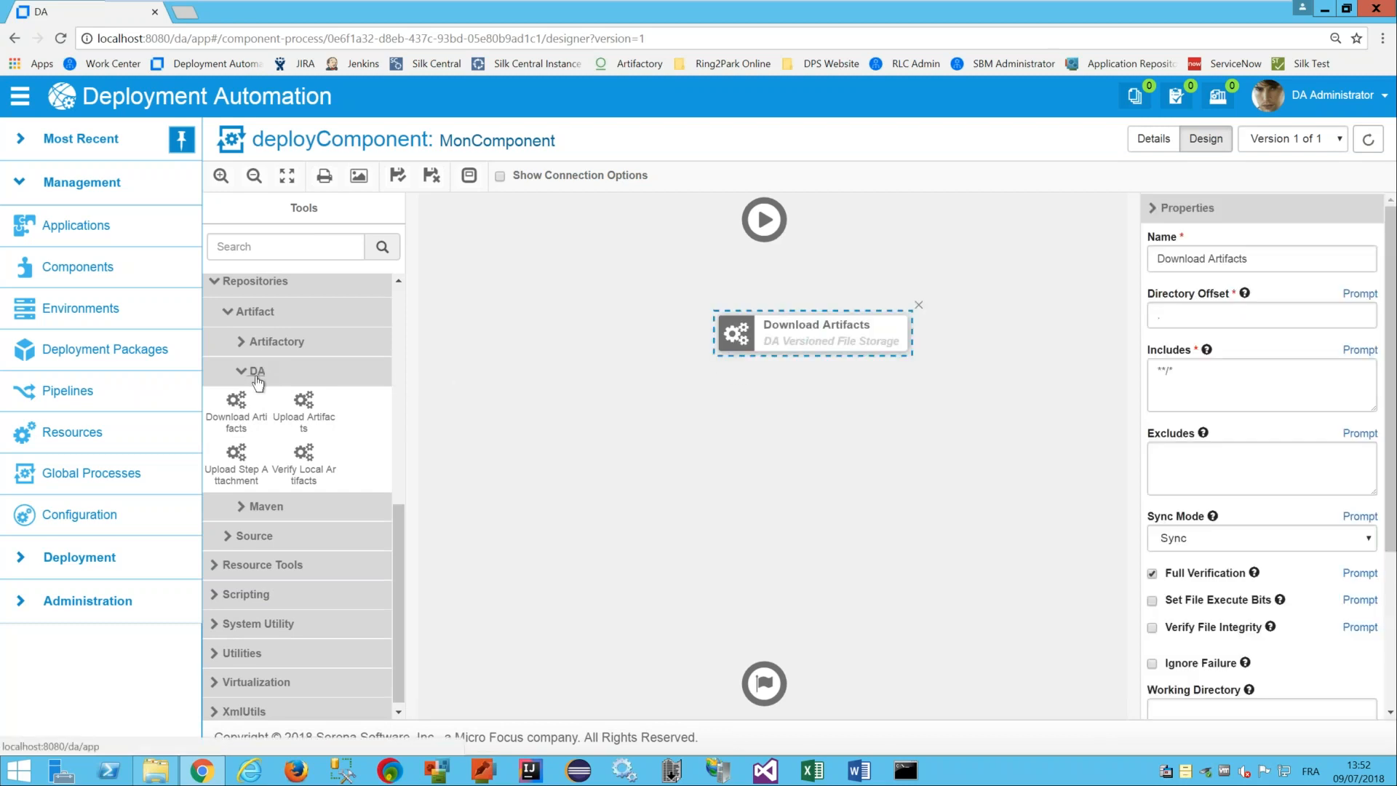
drag(761, 221, 765, 681)
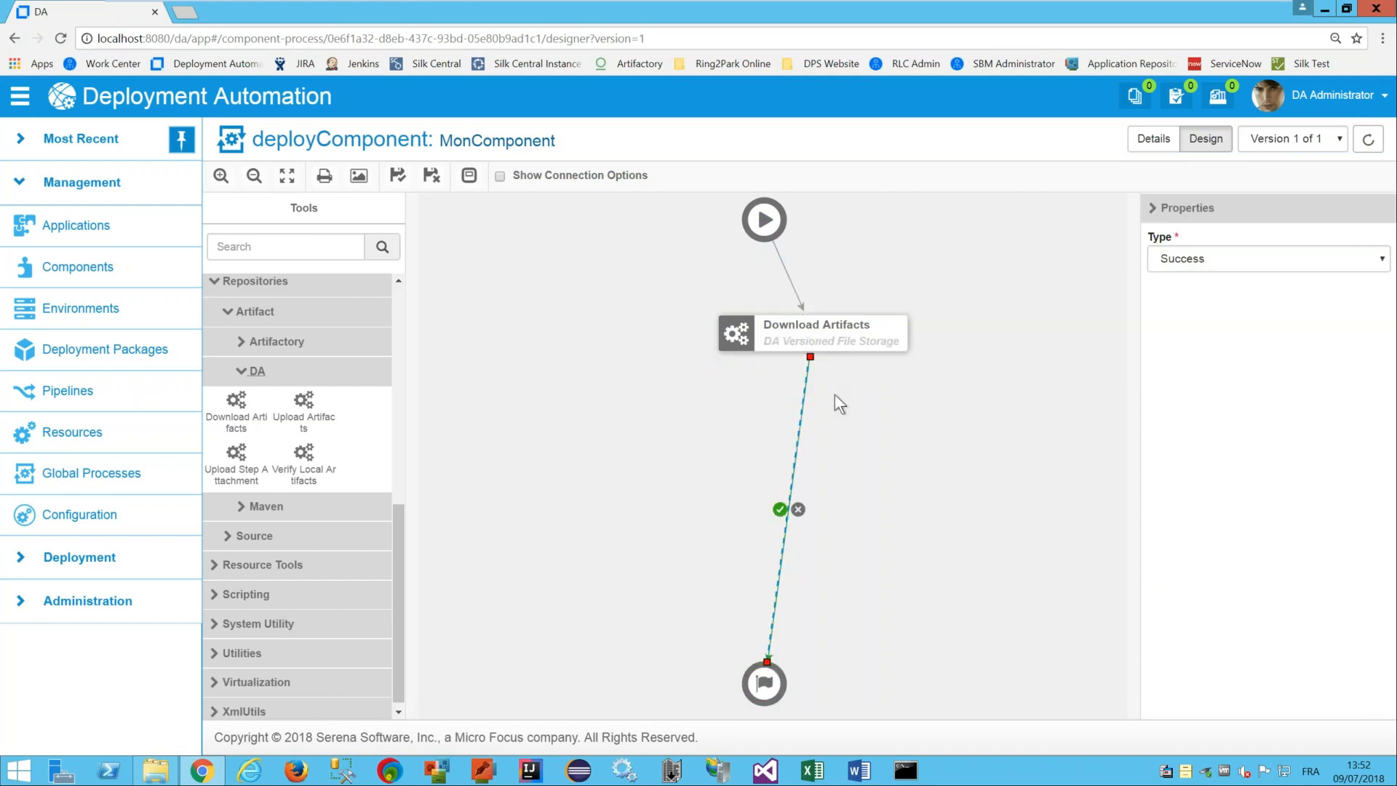
- Set the Download Artifacts step's directory offset to c:\deploy and save the deployComponent process design
click(777, 333)
click(1168, 314)
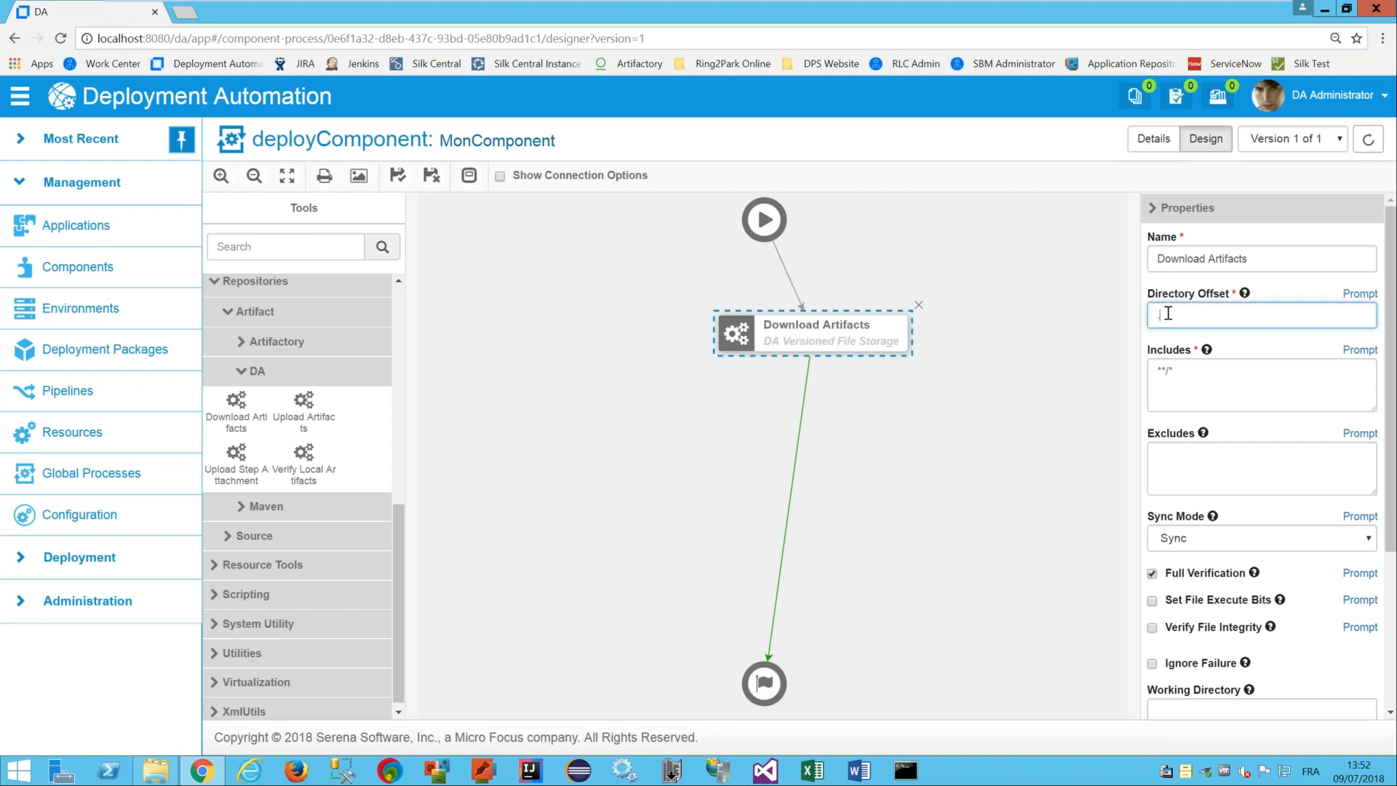
text(c:\deploy)
click(955, 447)
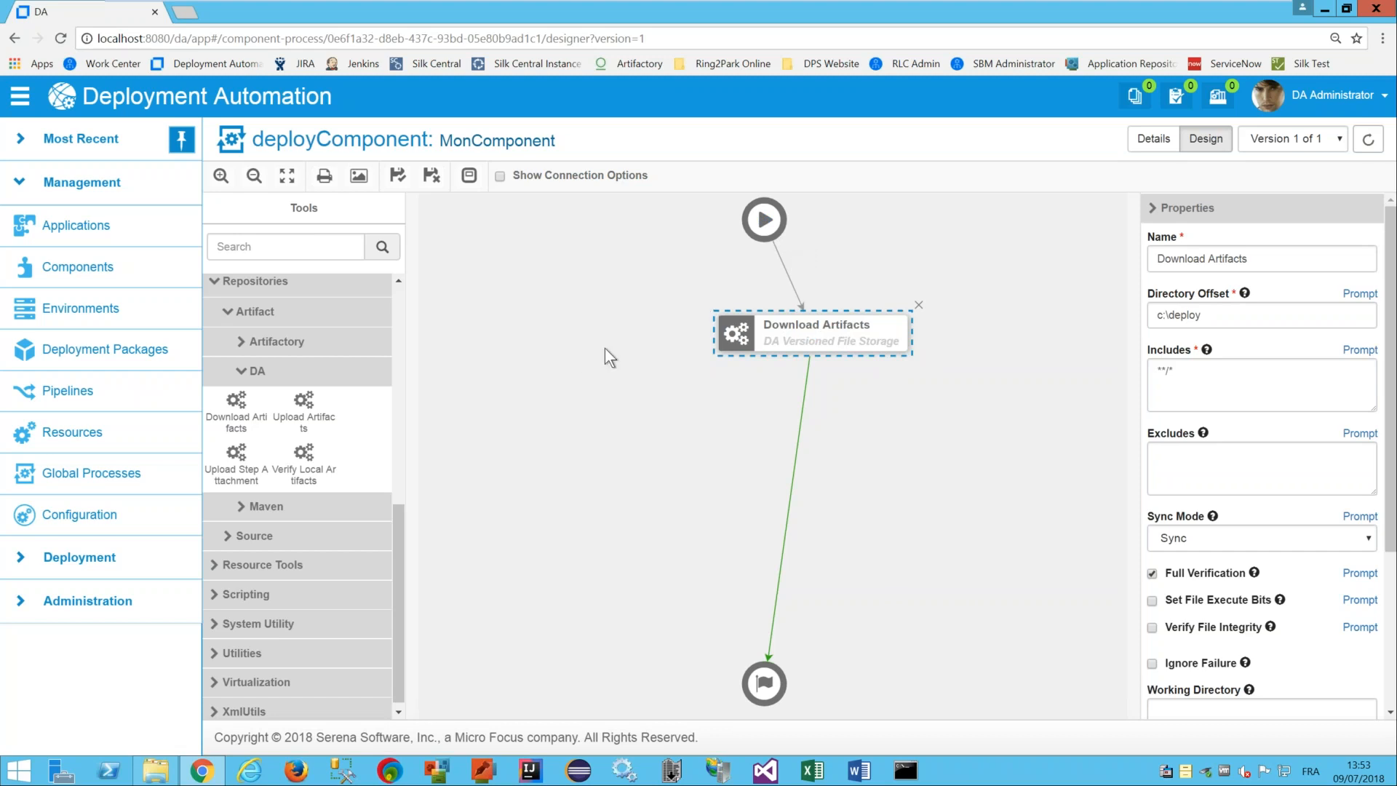
click(398, 179)
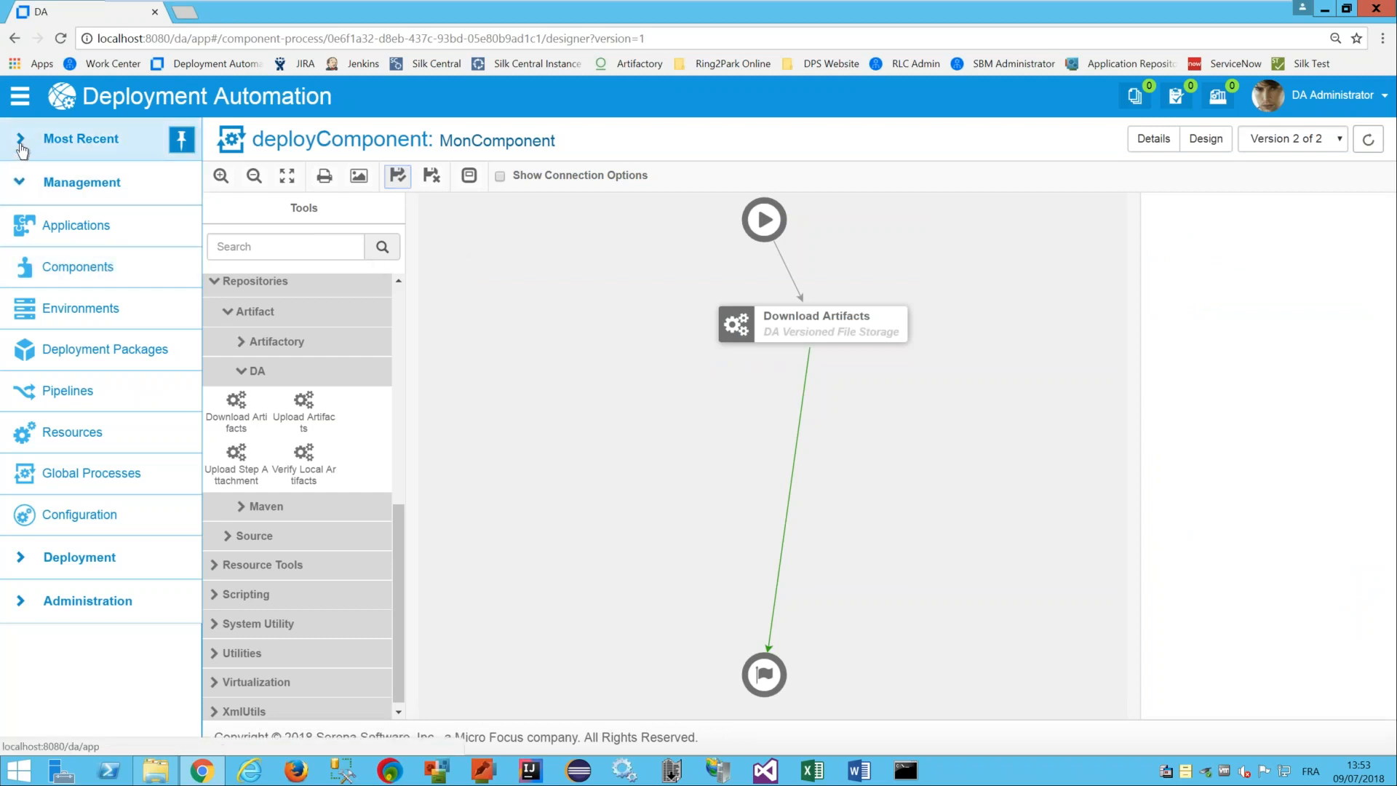
- Create an application process for MonApplication named DeployMonApplication
click(21, 149)
click(109, 245)
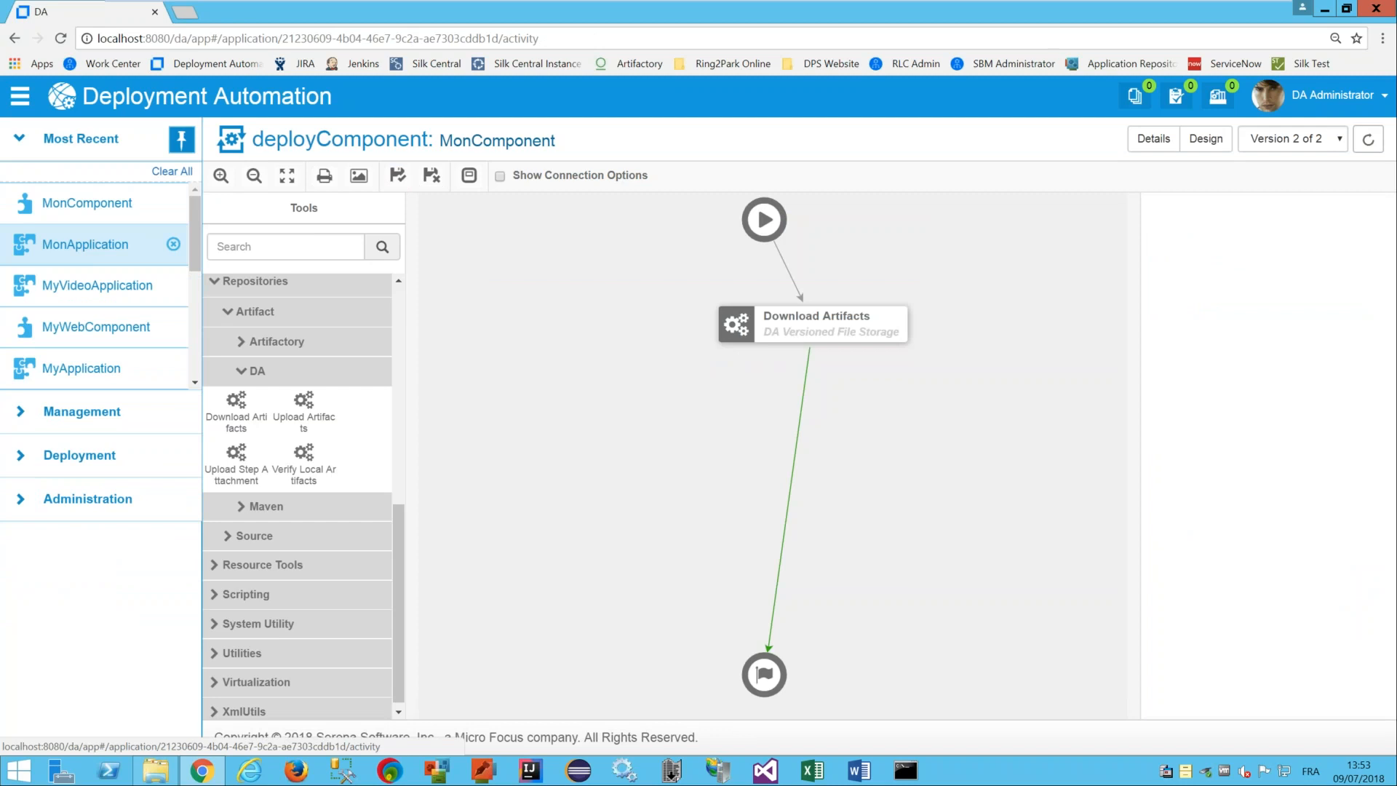
click(455, 232)
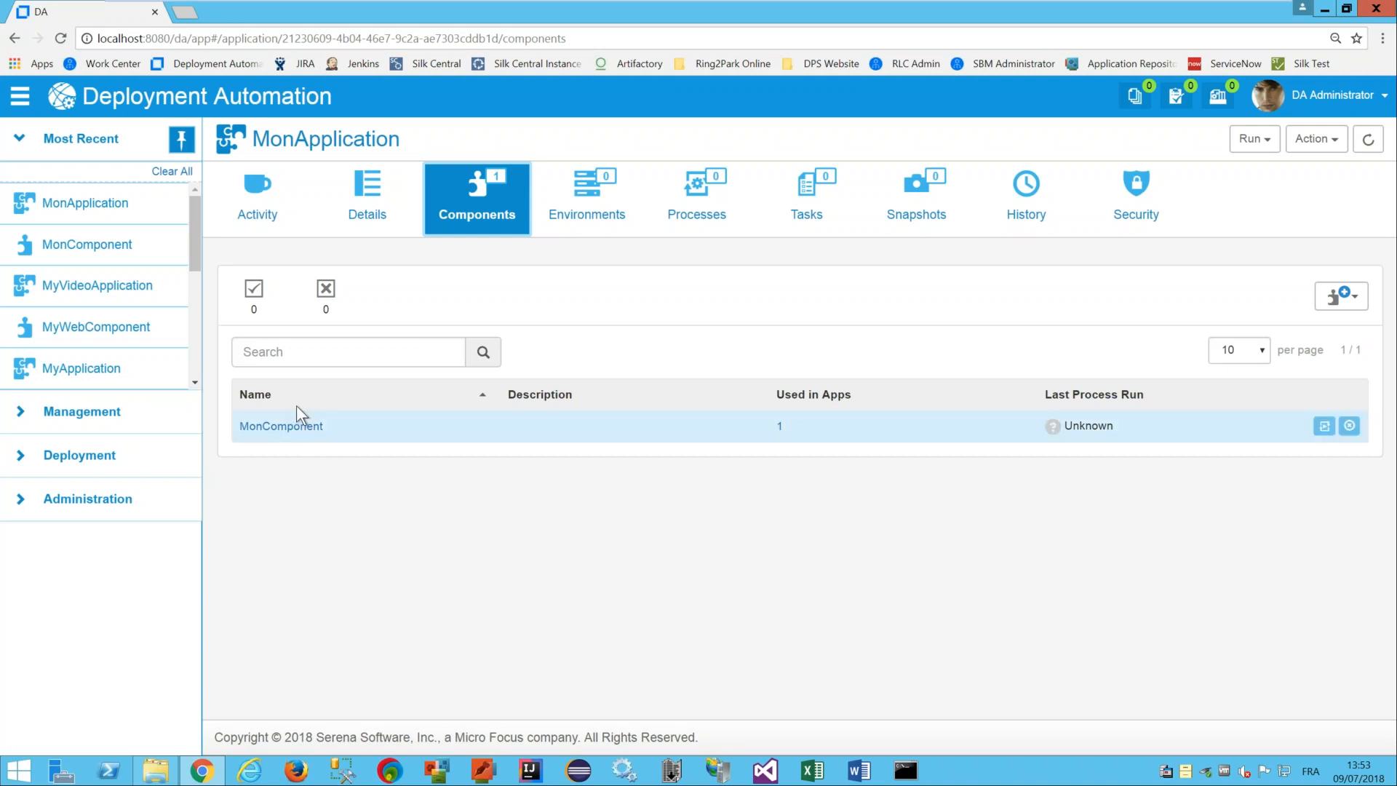
click(699, 217)
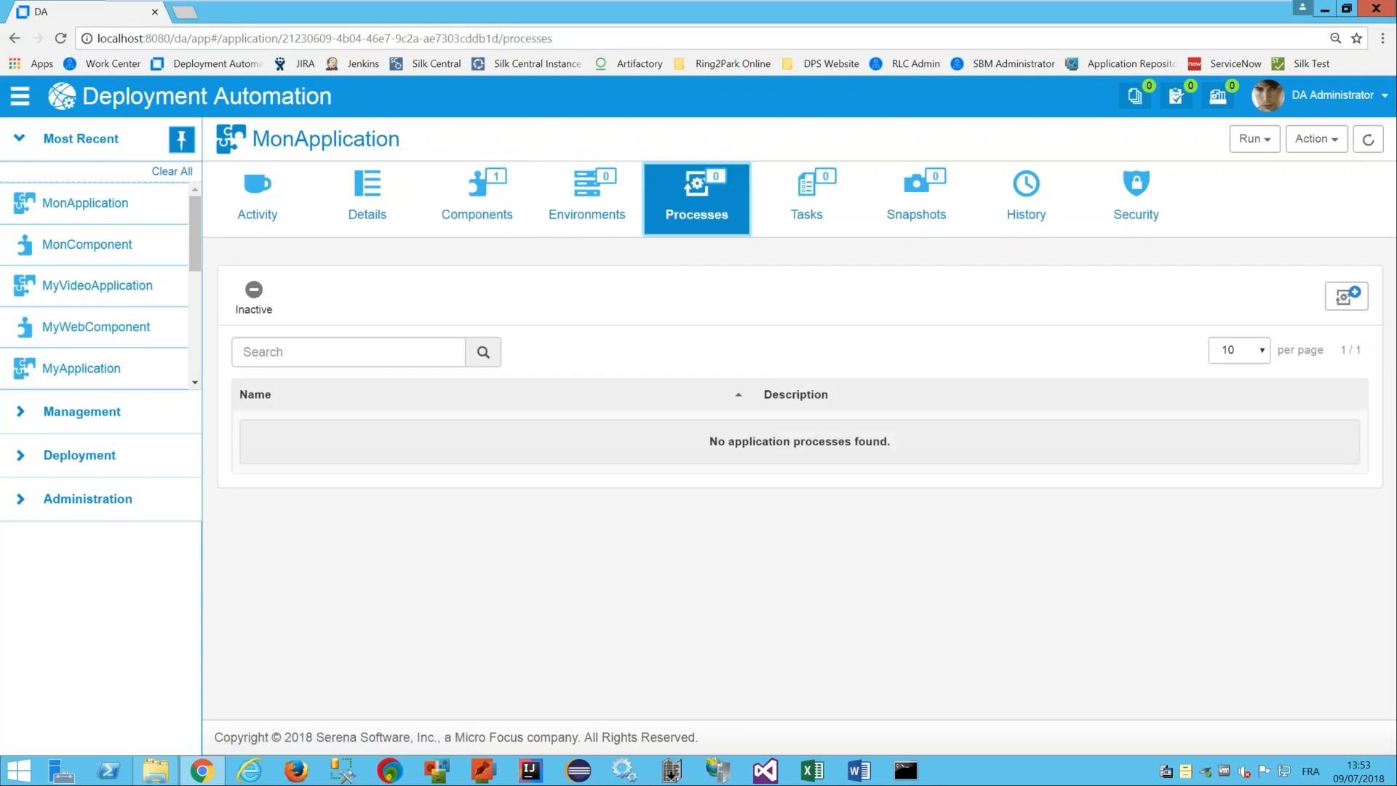
click(1347, 296)
text(DeployMonApplication)
click(930, 650)
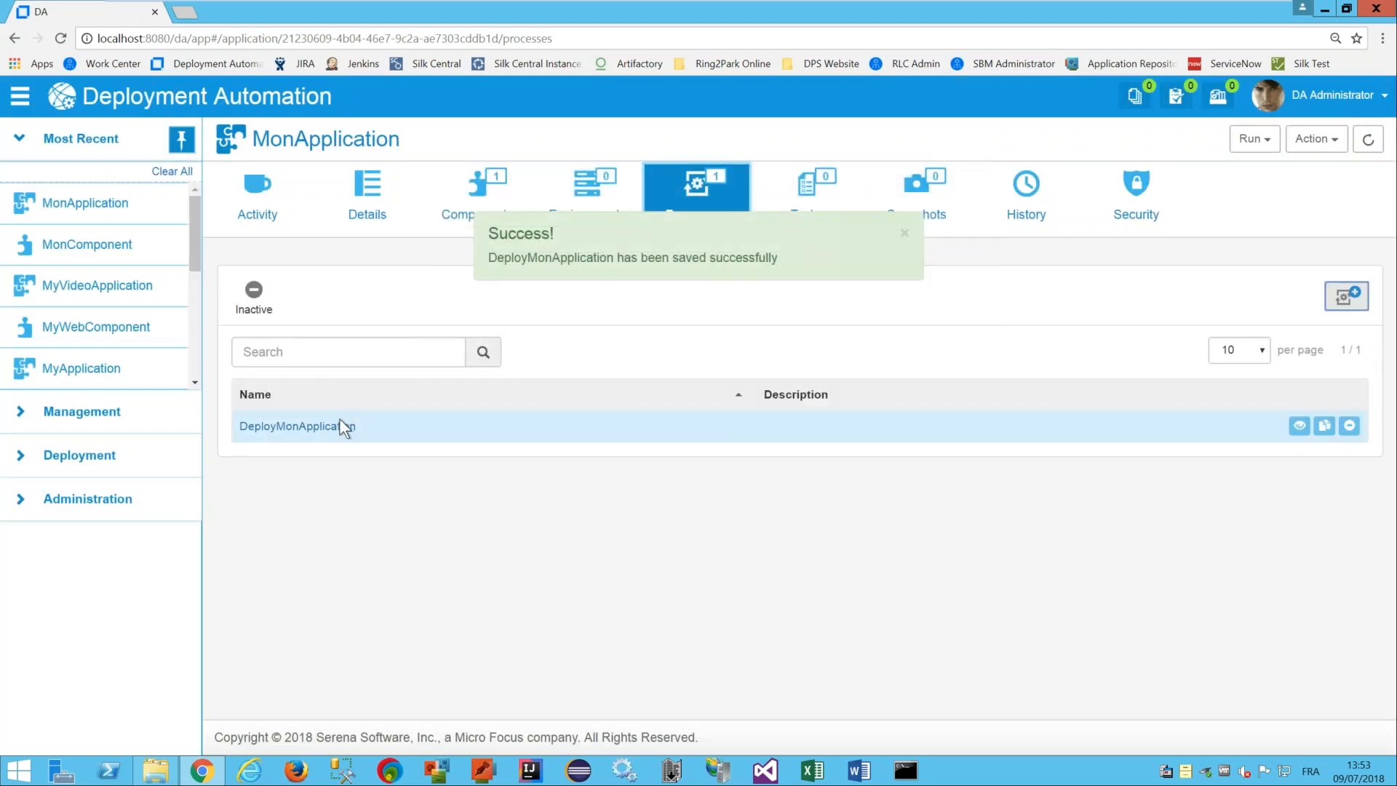
- Add an Install Component step to the DeployMonApplication design and connect it between the start and finish nodes
click(340, 426)
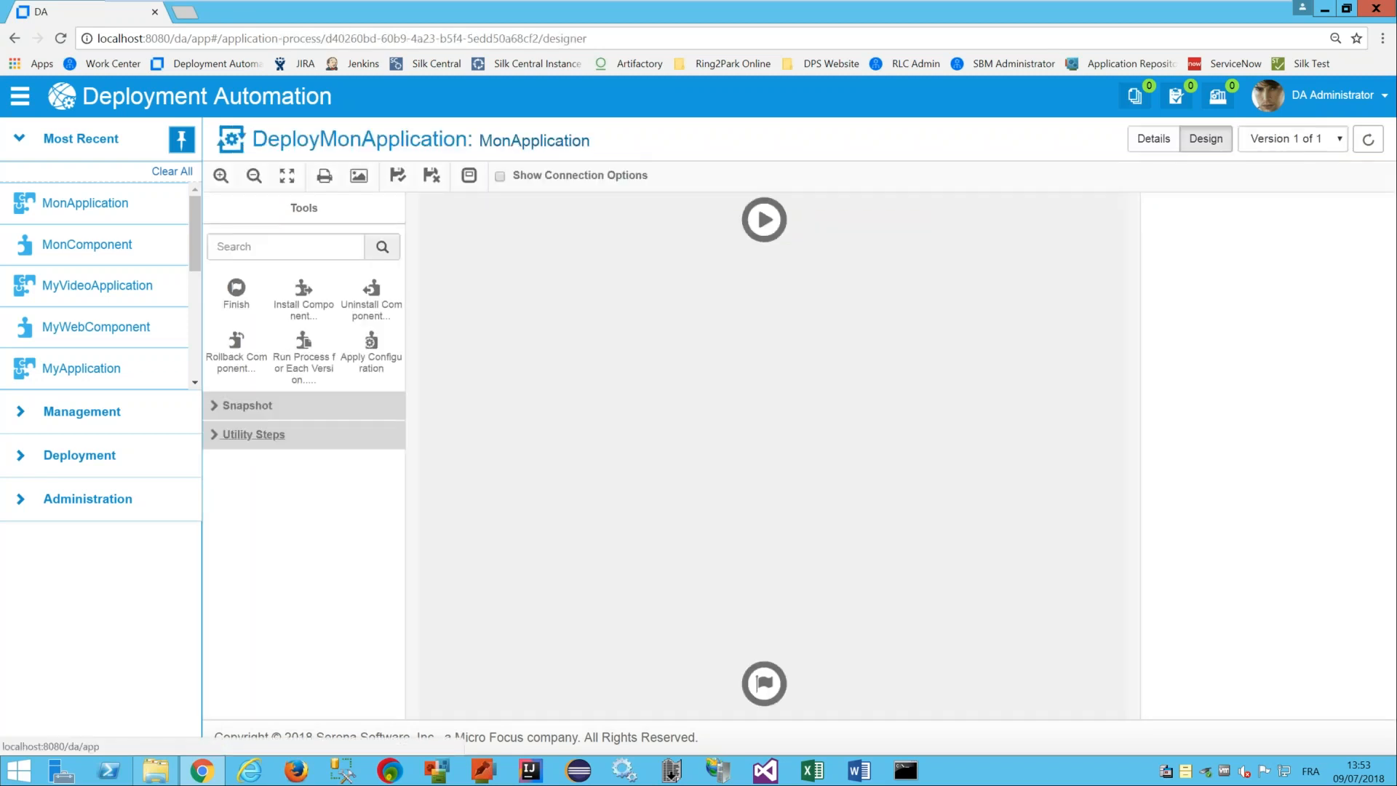
drag(303, 304, 749, 352)
drag(762, 228, 764, 683)
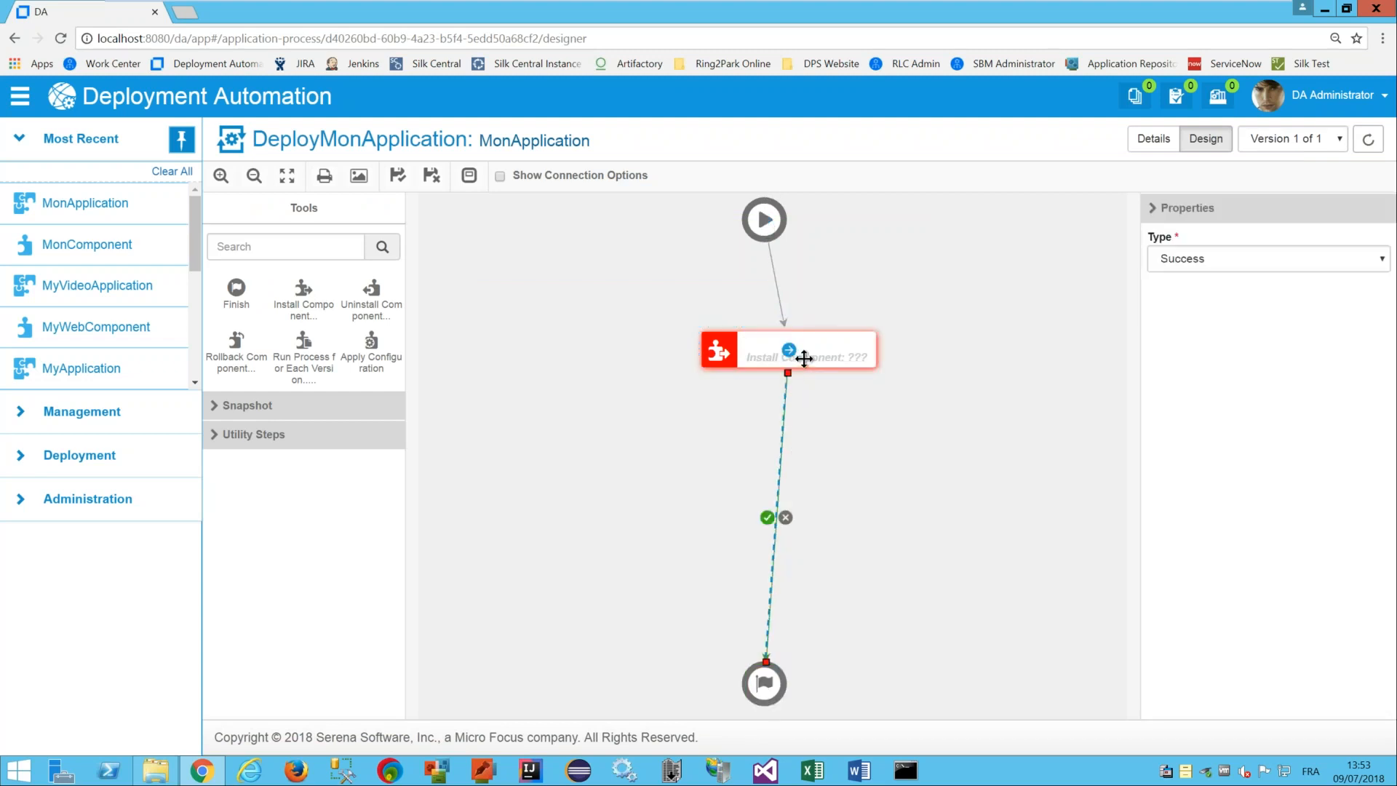
- Configure the install step with component MonComponent, component process deployComponent and the name Deploy, and save the process design
click(806, 357)
click(1184, 329)
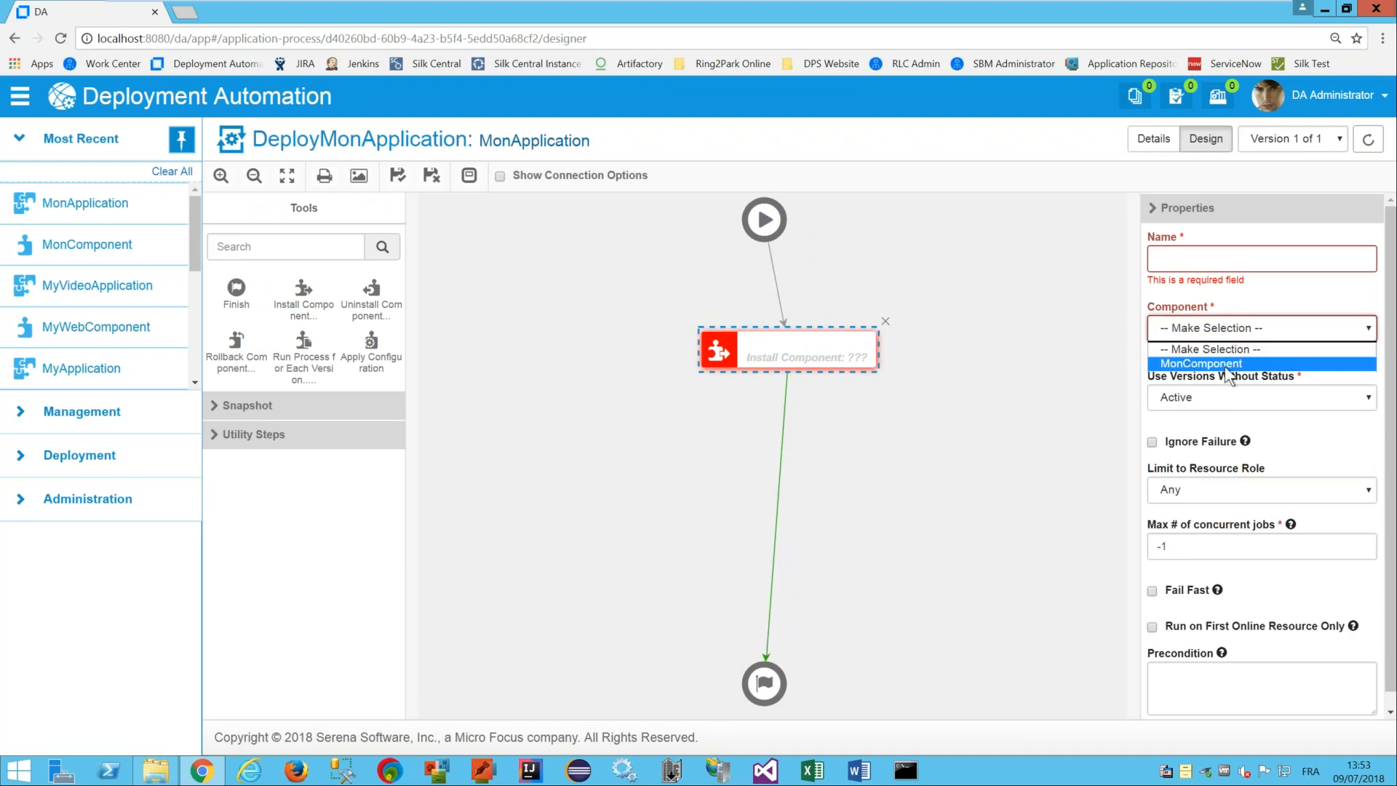
click(1203, 364)
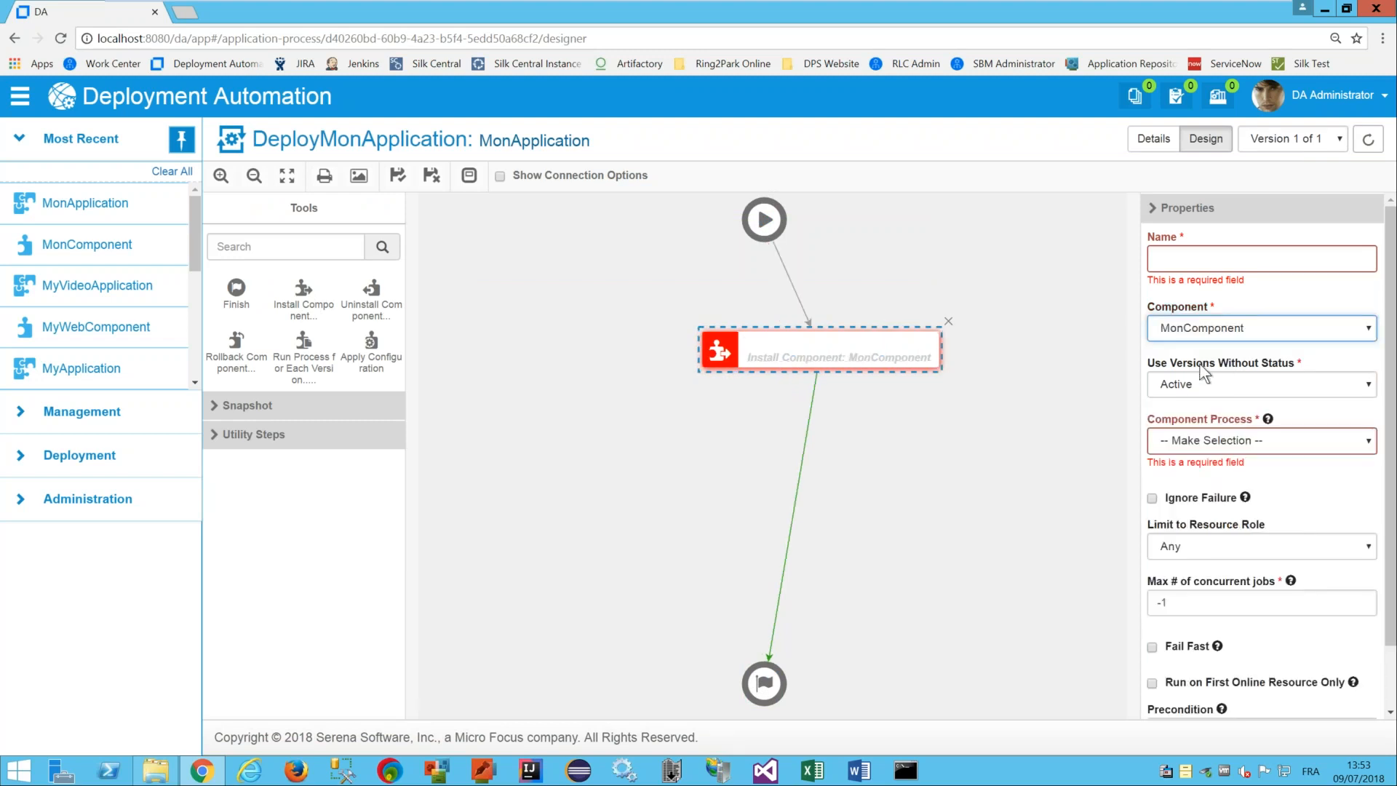
click(1195, 442)
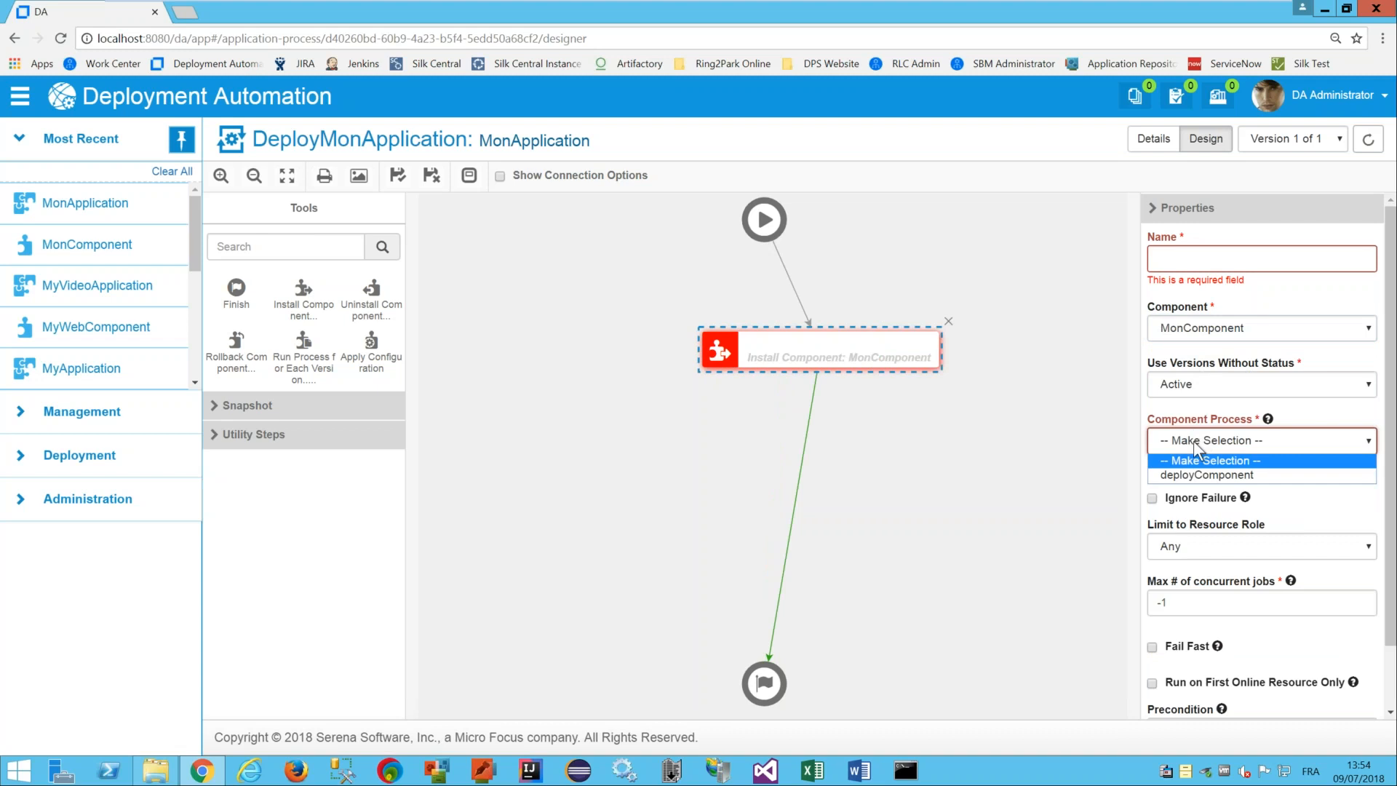
click(1214, 474)
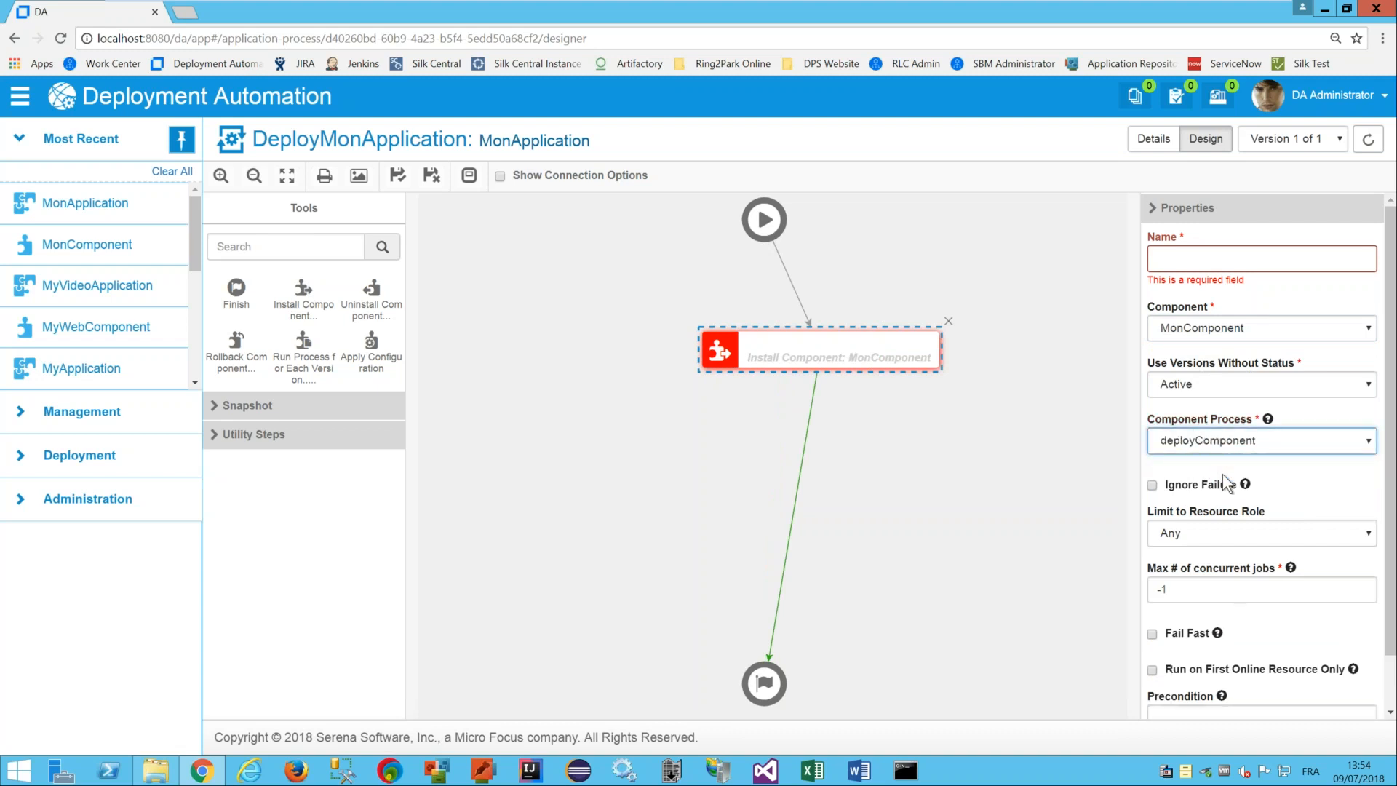
click(1164, 259)
text(Deploy)
click(569, 302)
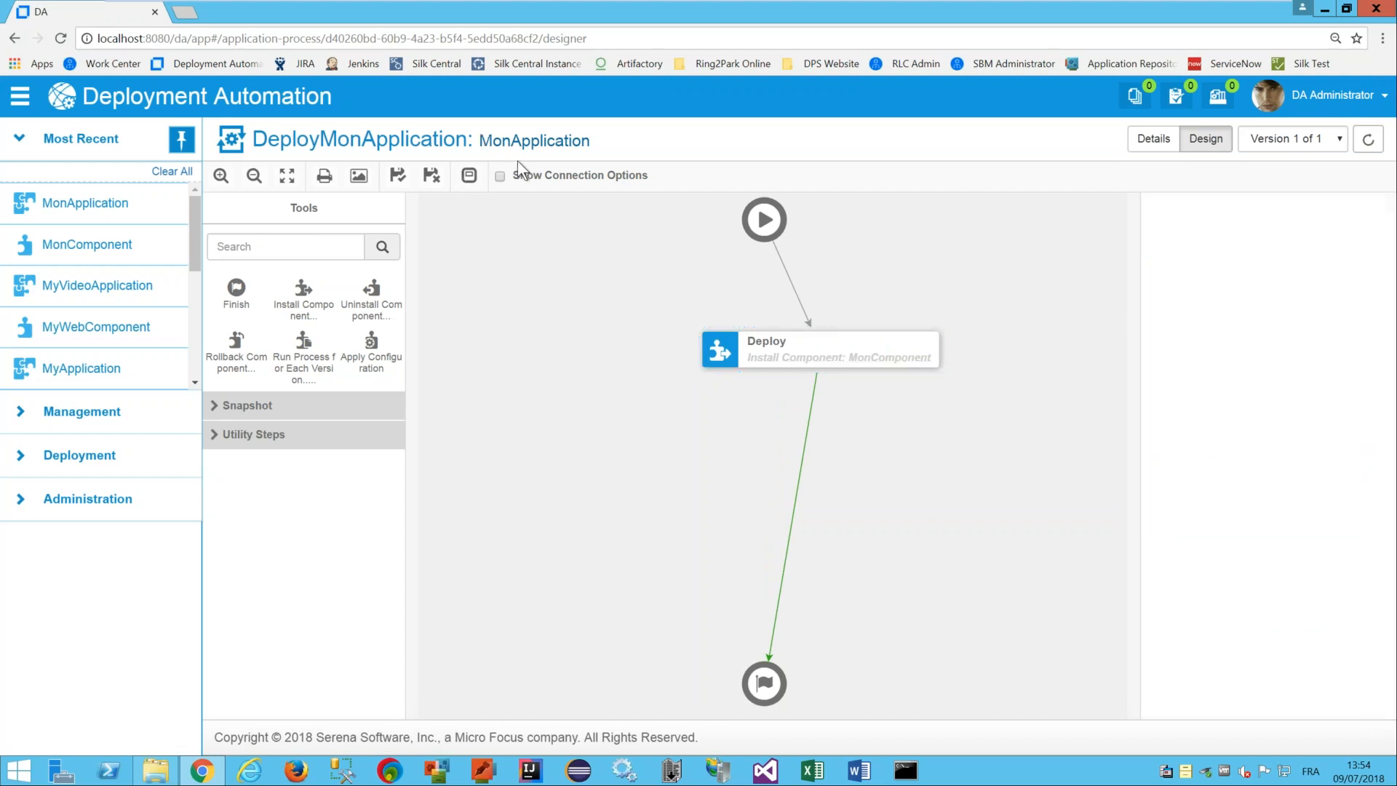
click(759, 357)
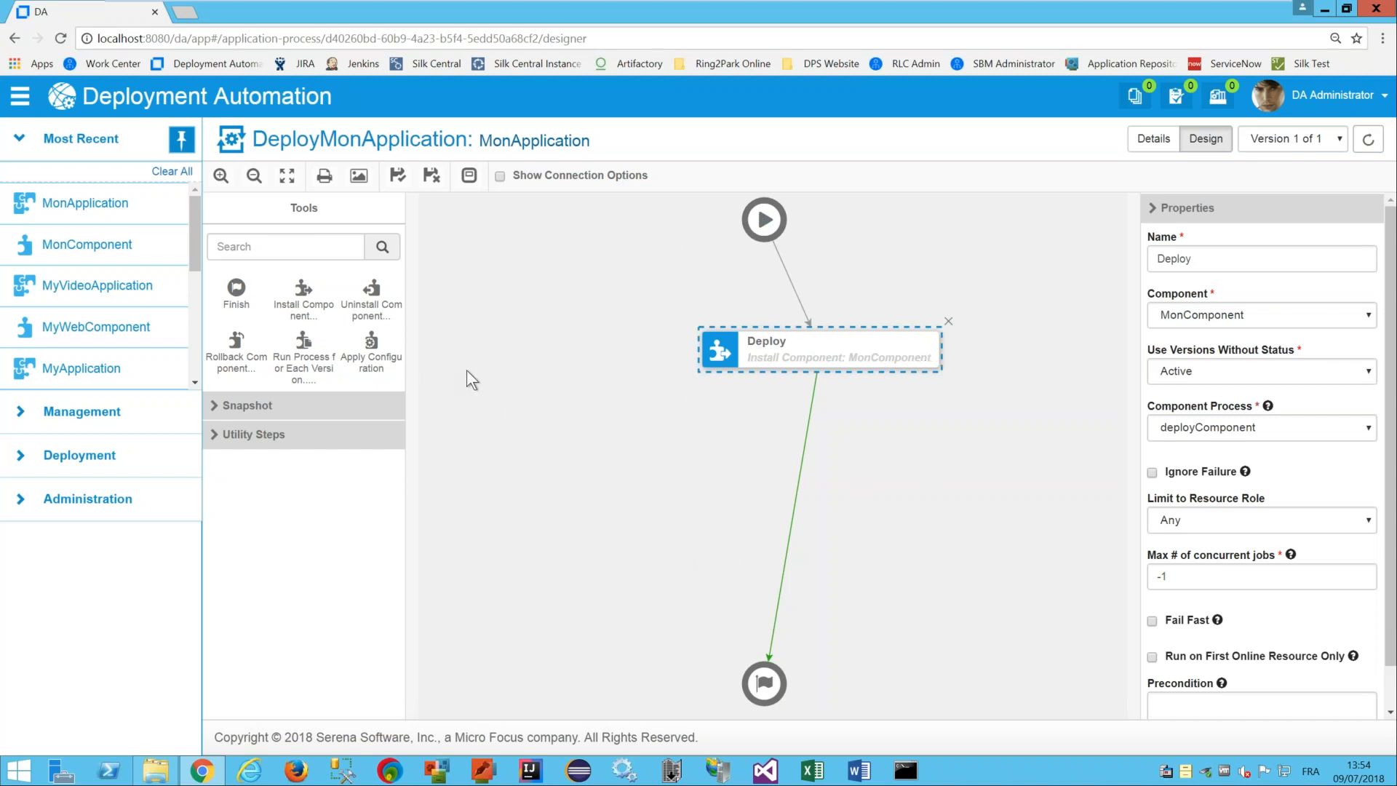
click(398, 180)
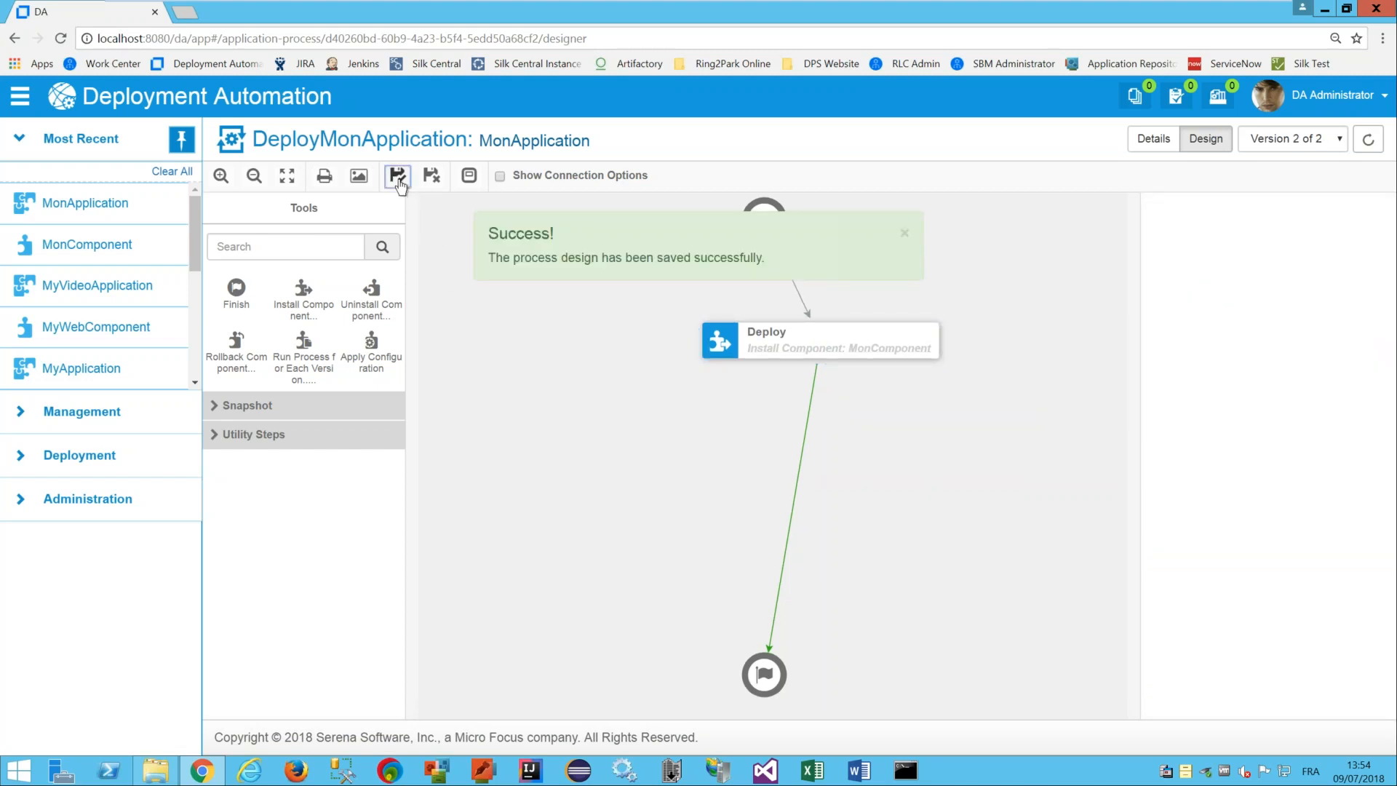
- Add the Integration environment to MonApplication with Map All Resources enabled
click(115, 217)
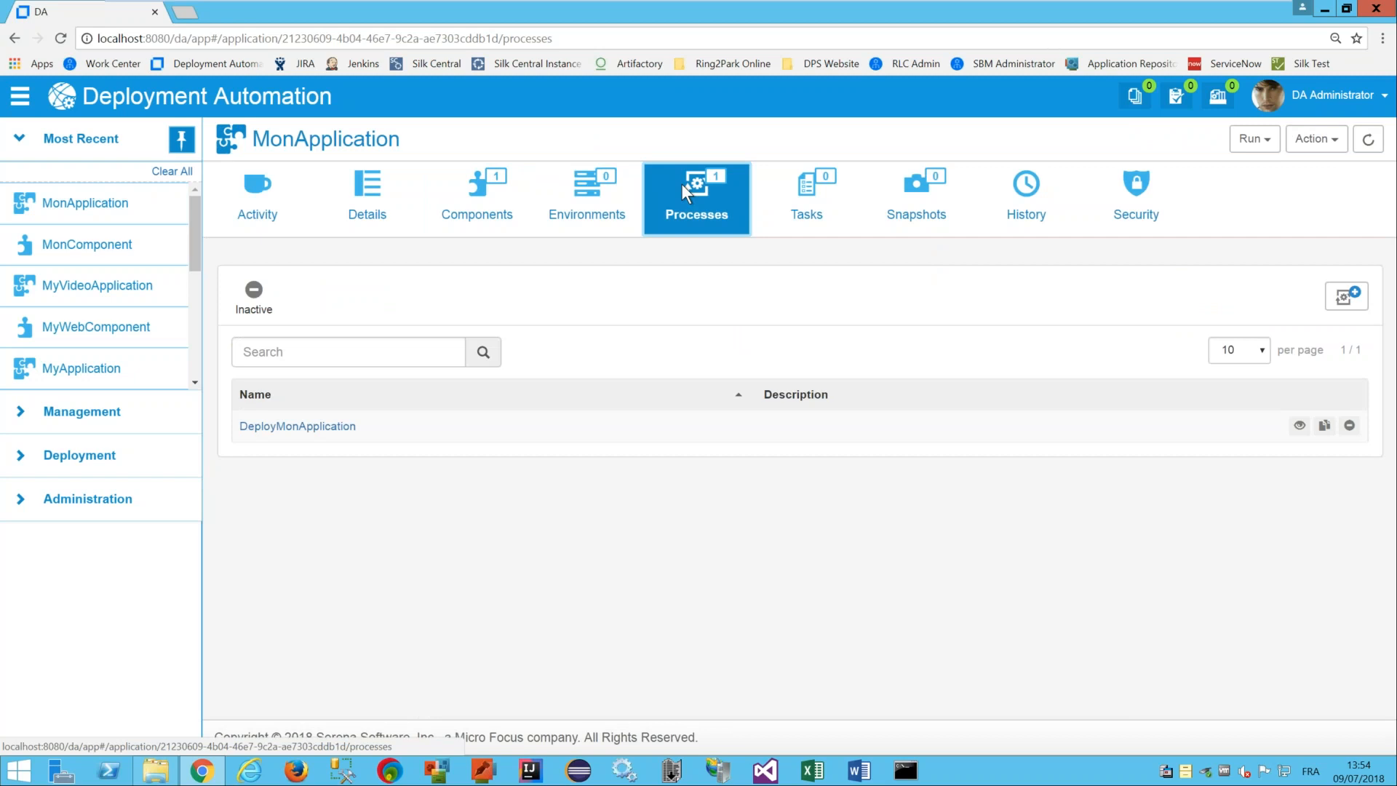
click(580, 207)
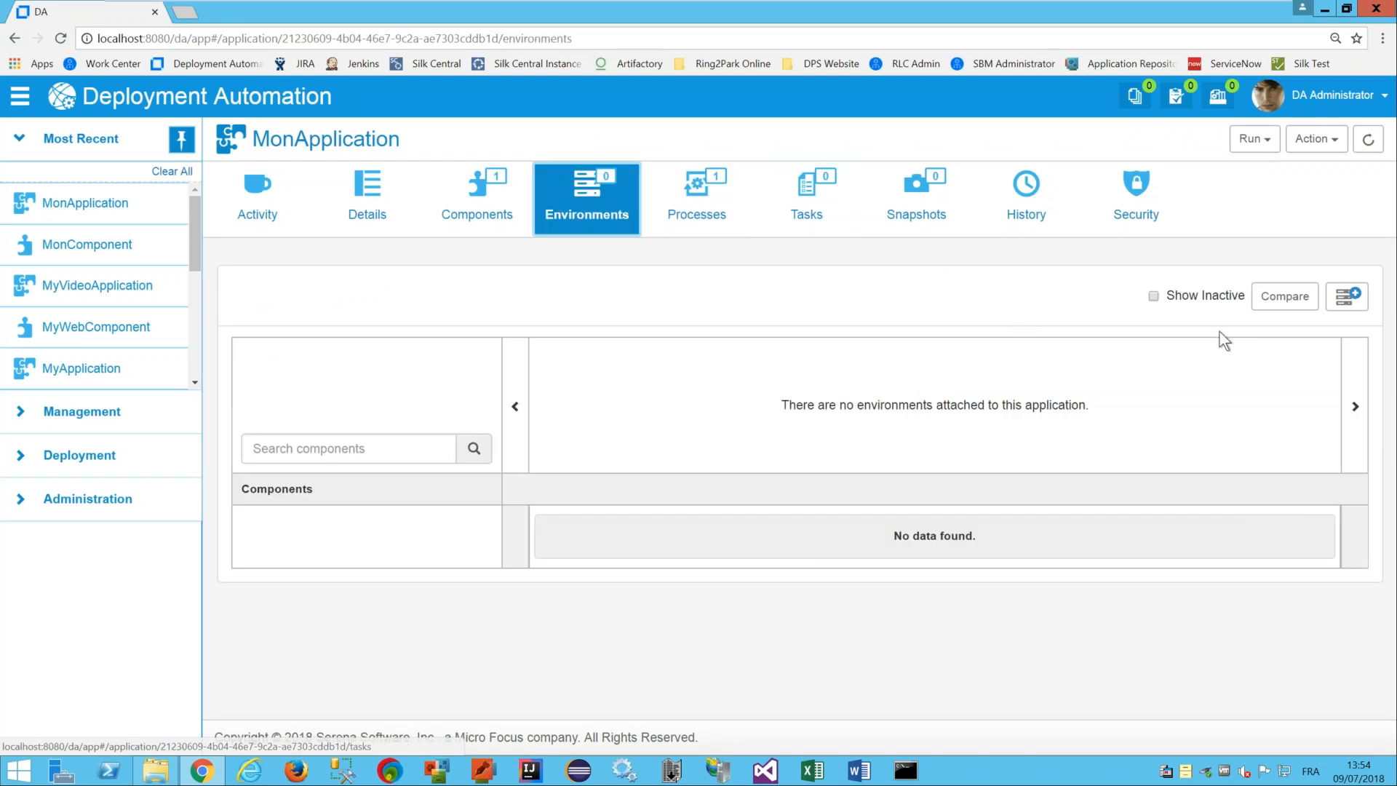
click(1347, 297)
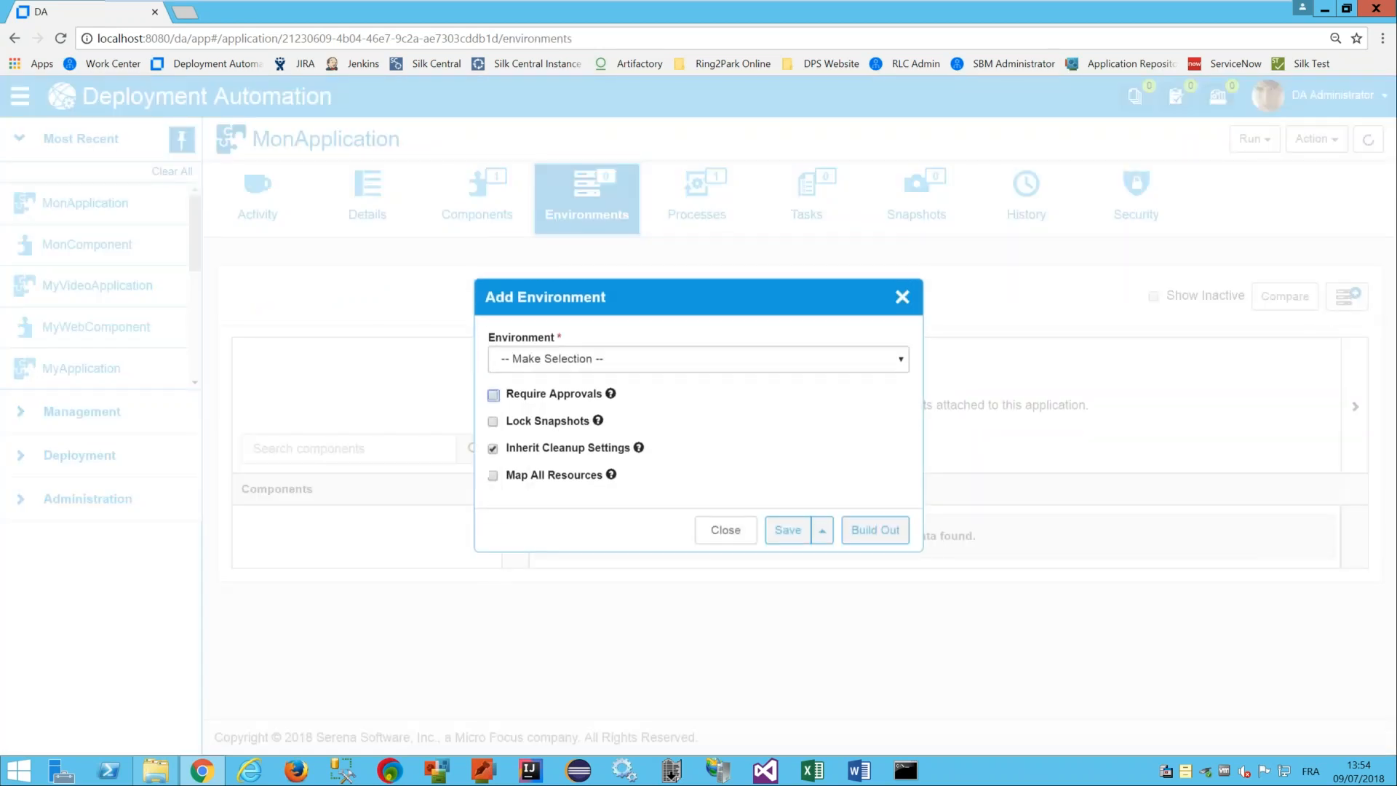
click(658, 358)
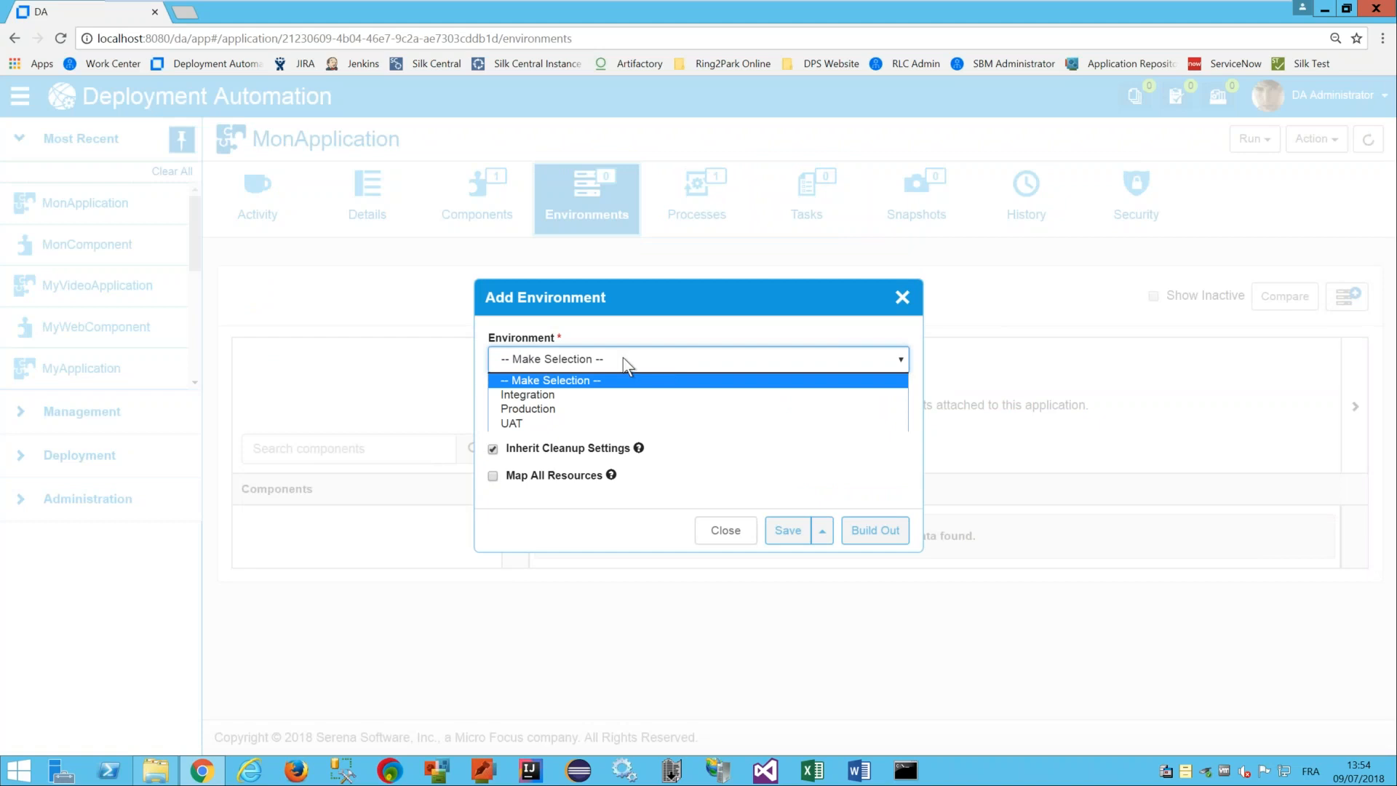
click(521, 395)
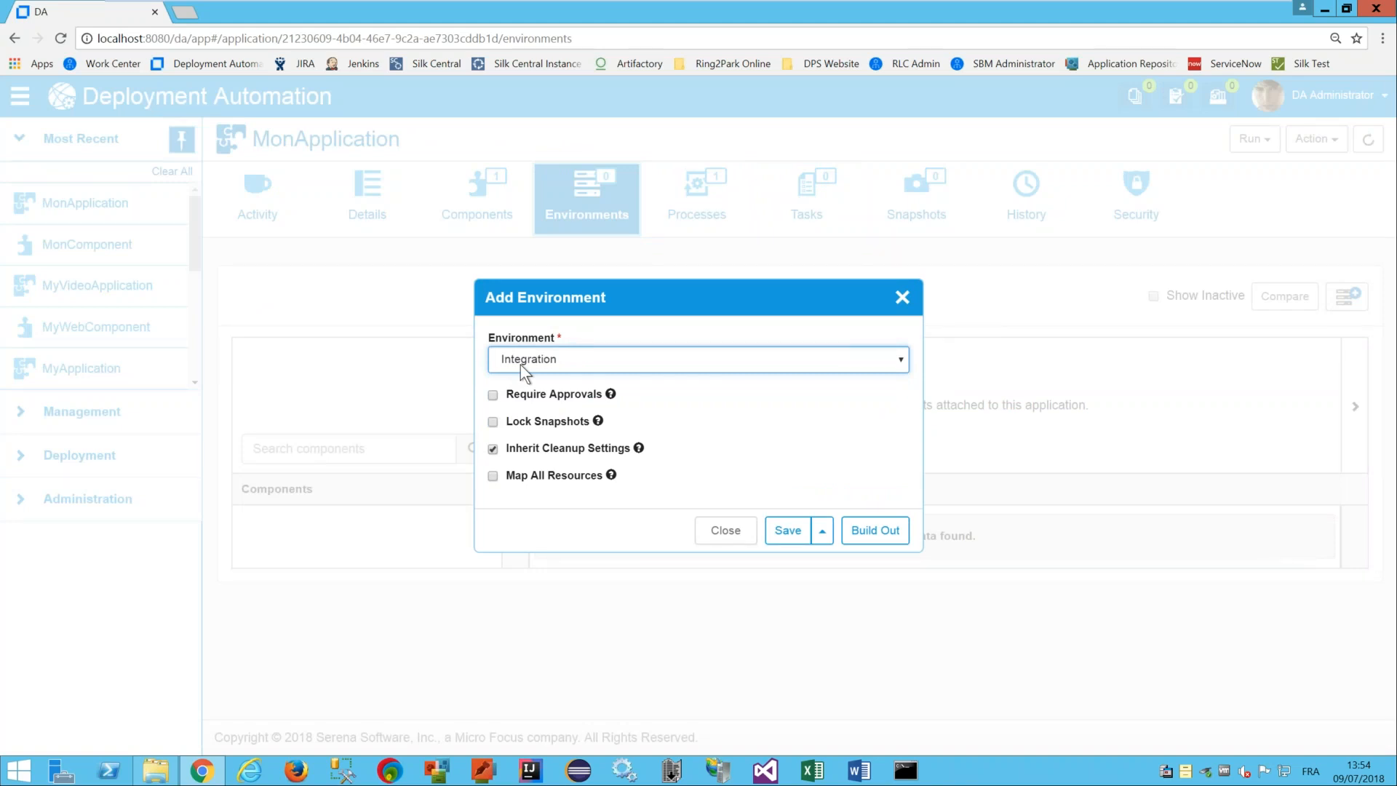
click(493, 480)
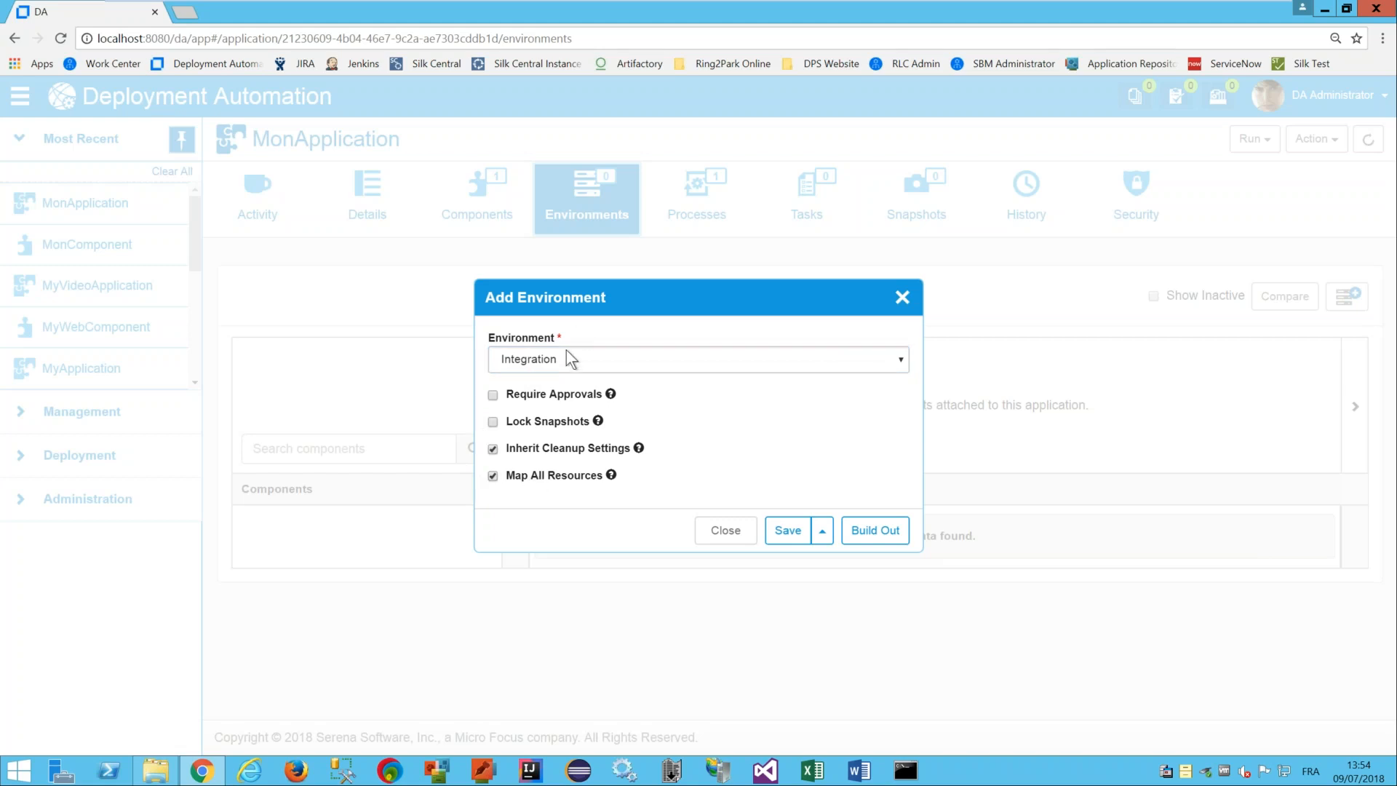
click(794, 536)
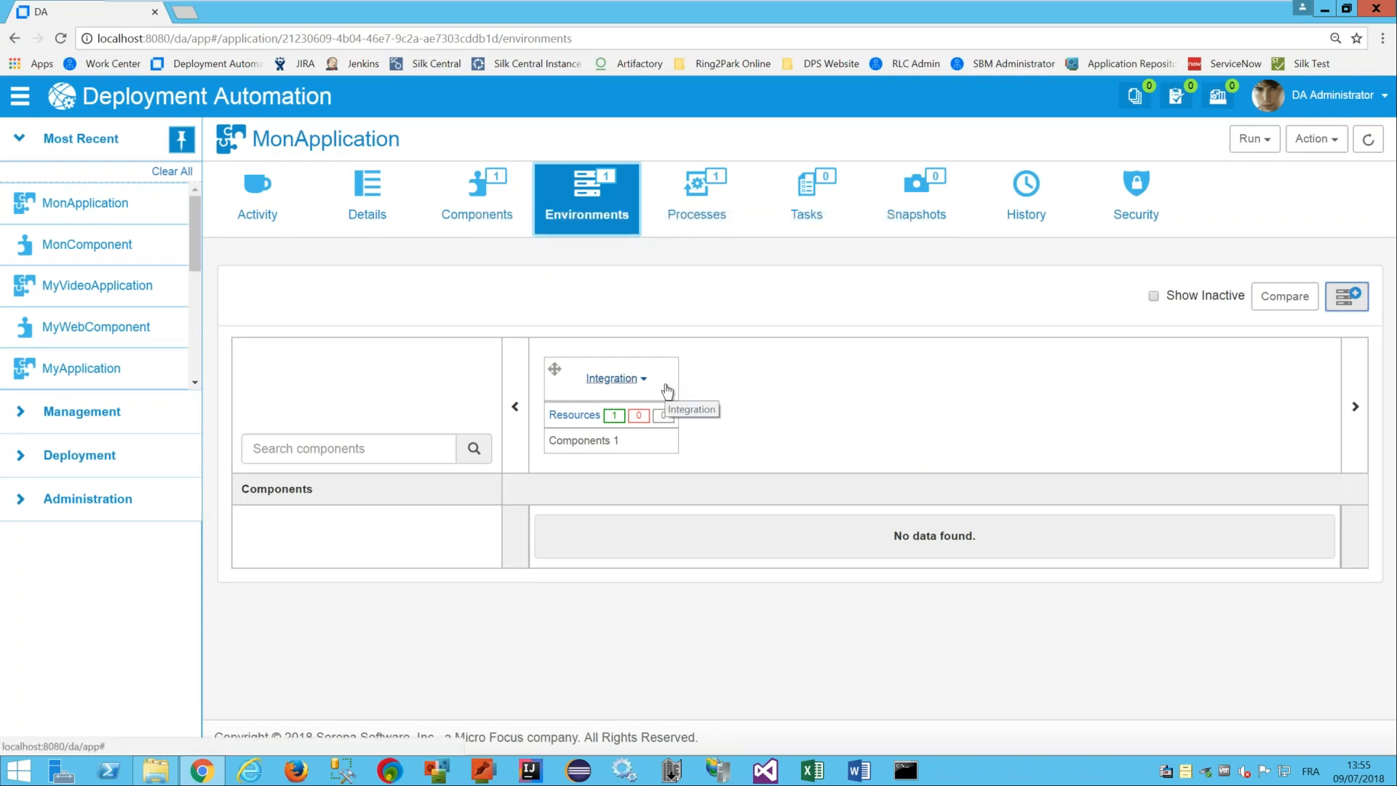
- Add the Production environment to MonApplication with Map All Resources enabled
click(1345, 309)
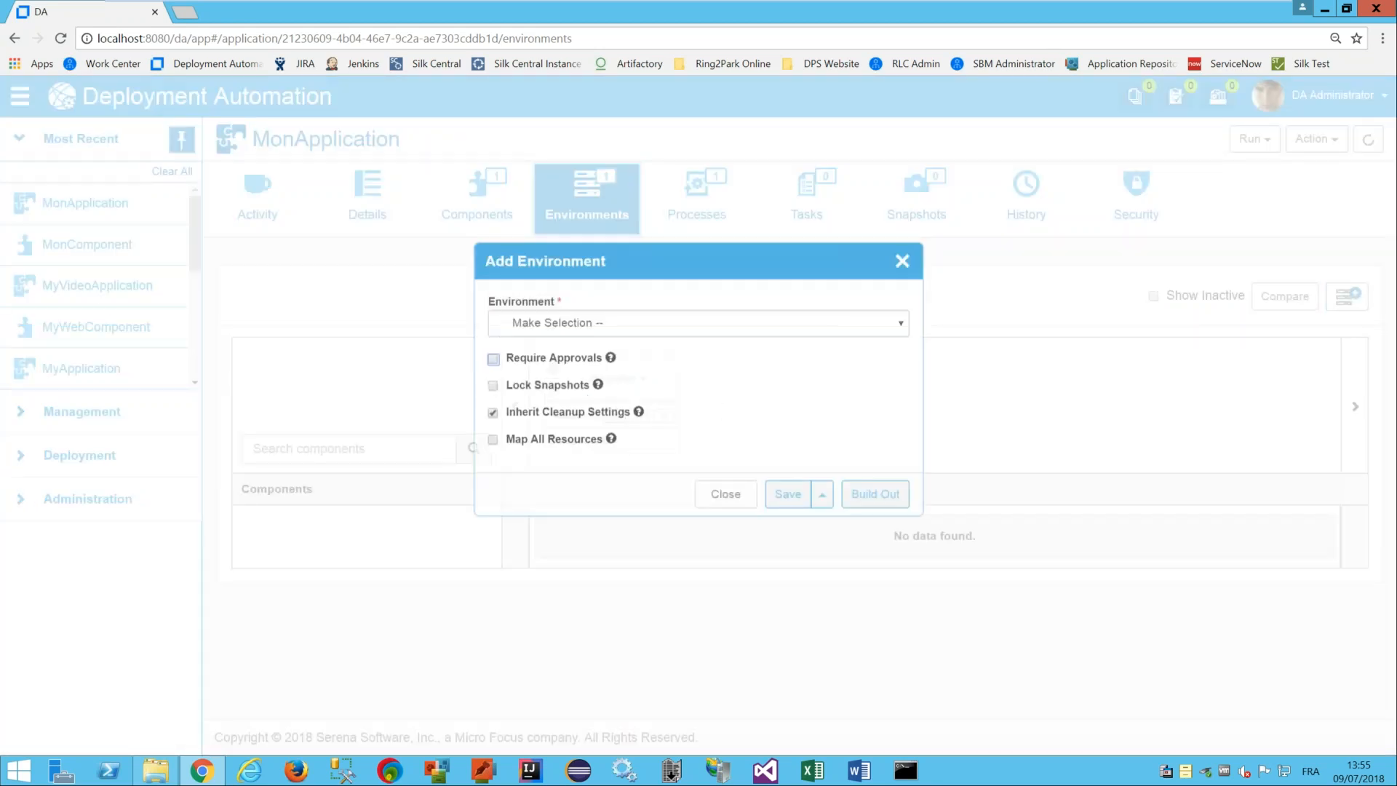
click(784, 361)
click(596, 399)
click(493, 475)
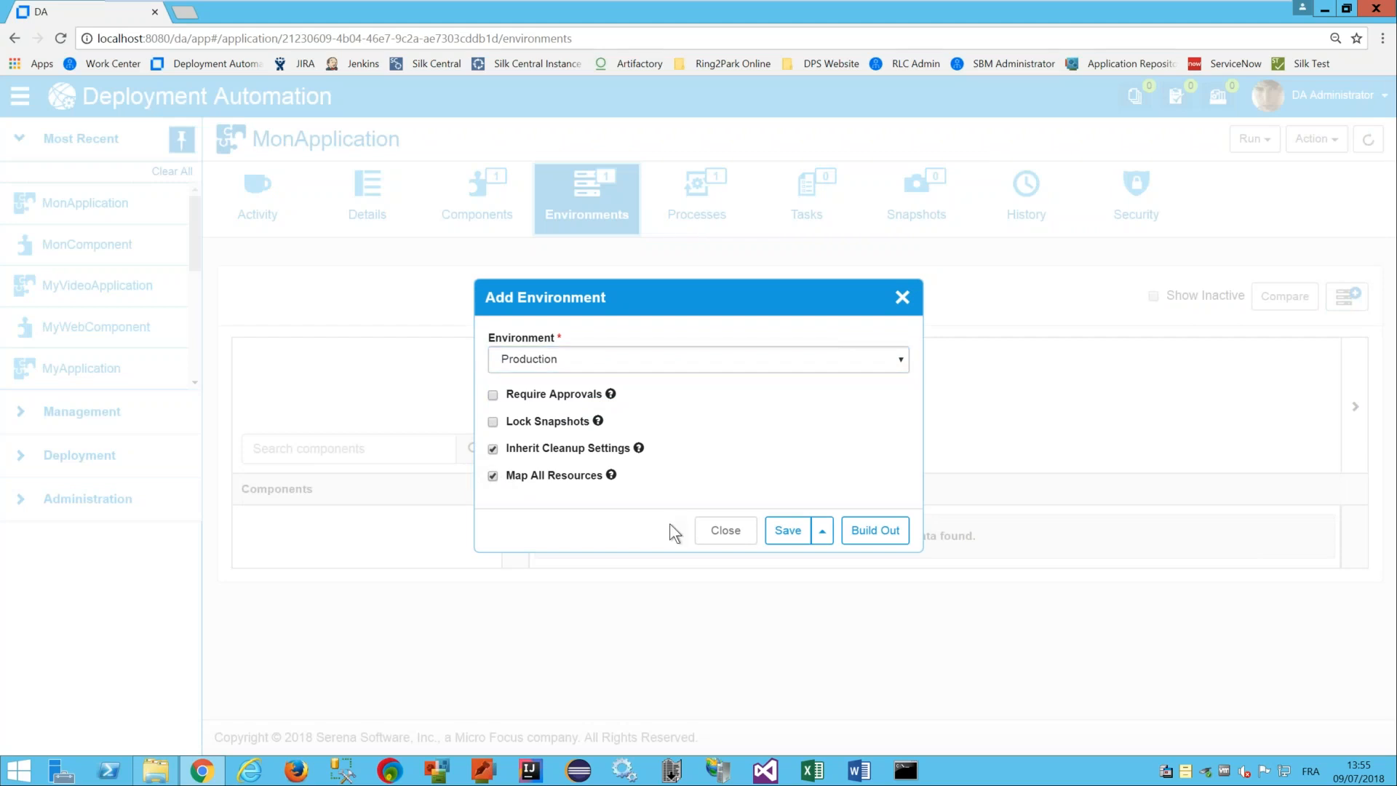
click(786, 529)
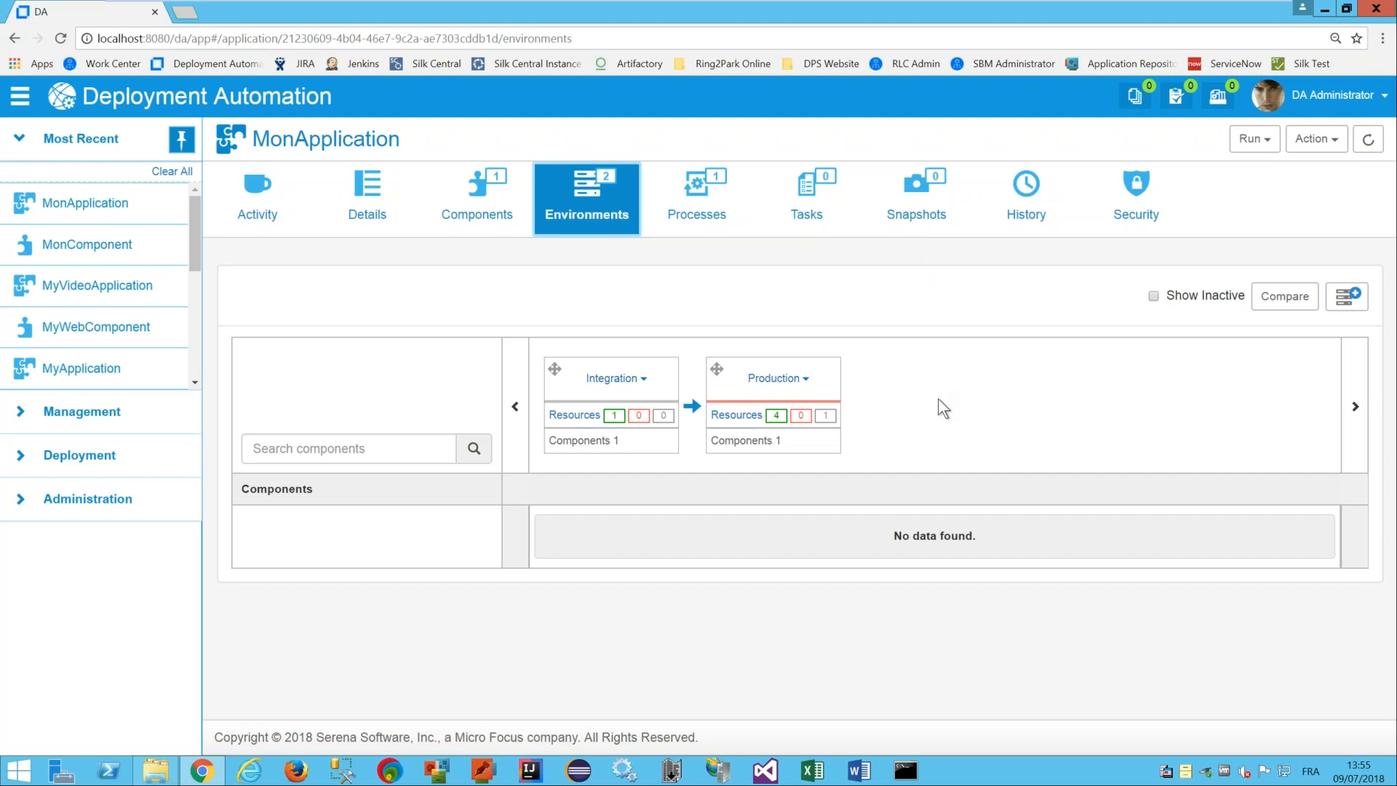
- Examine the Deploy folder on Local Disk (C:) in File Explorer before returning to MonApplication's environments
click(155, 770)
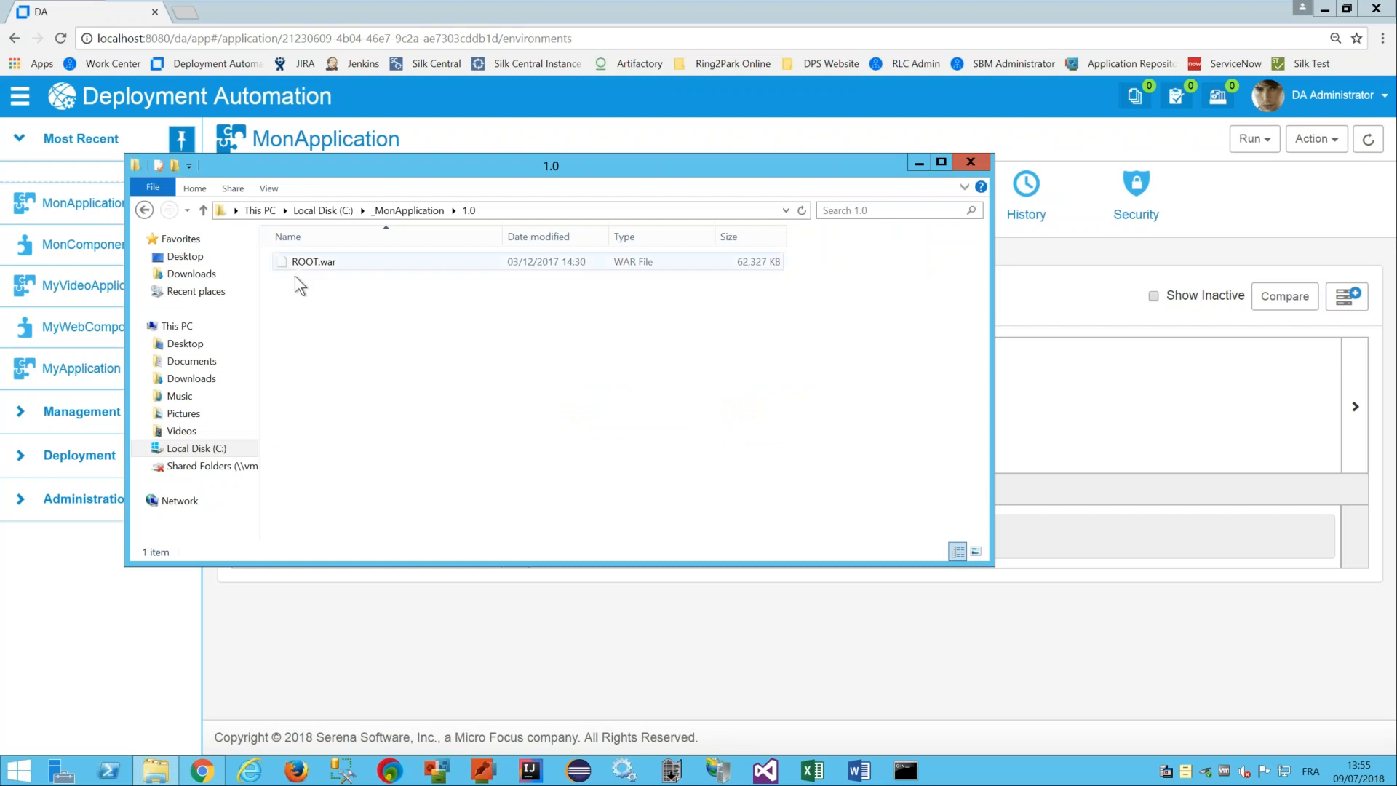
click(324, 211)
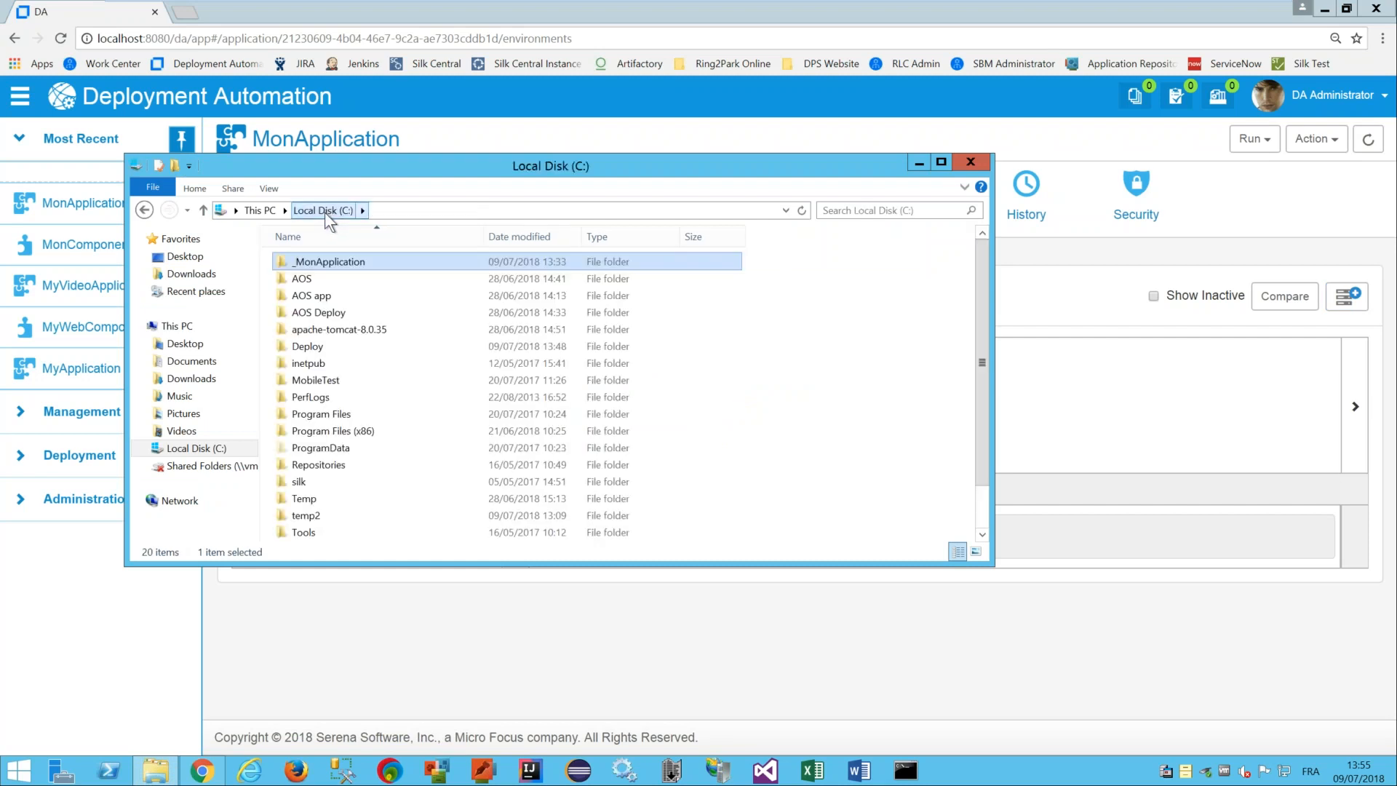
double_click(437, 347)
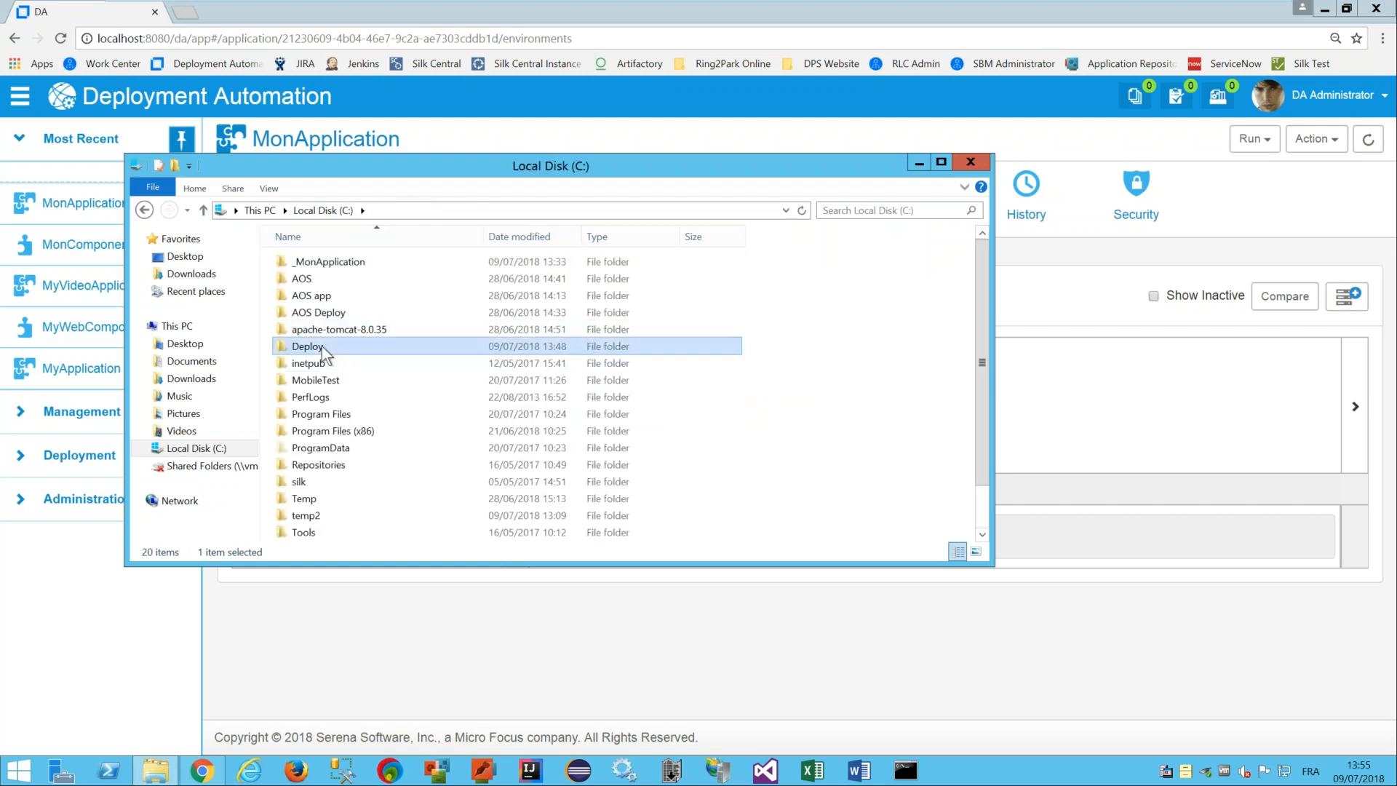
click(919, 163)
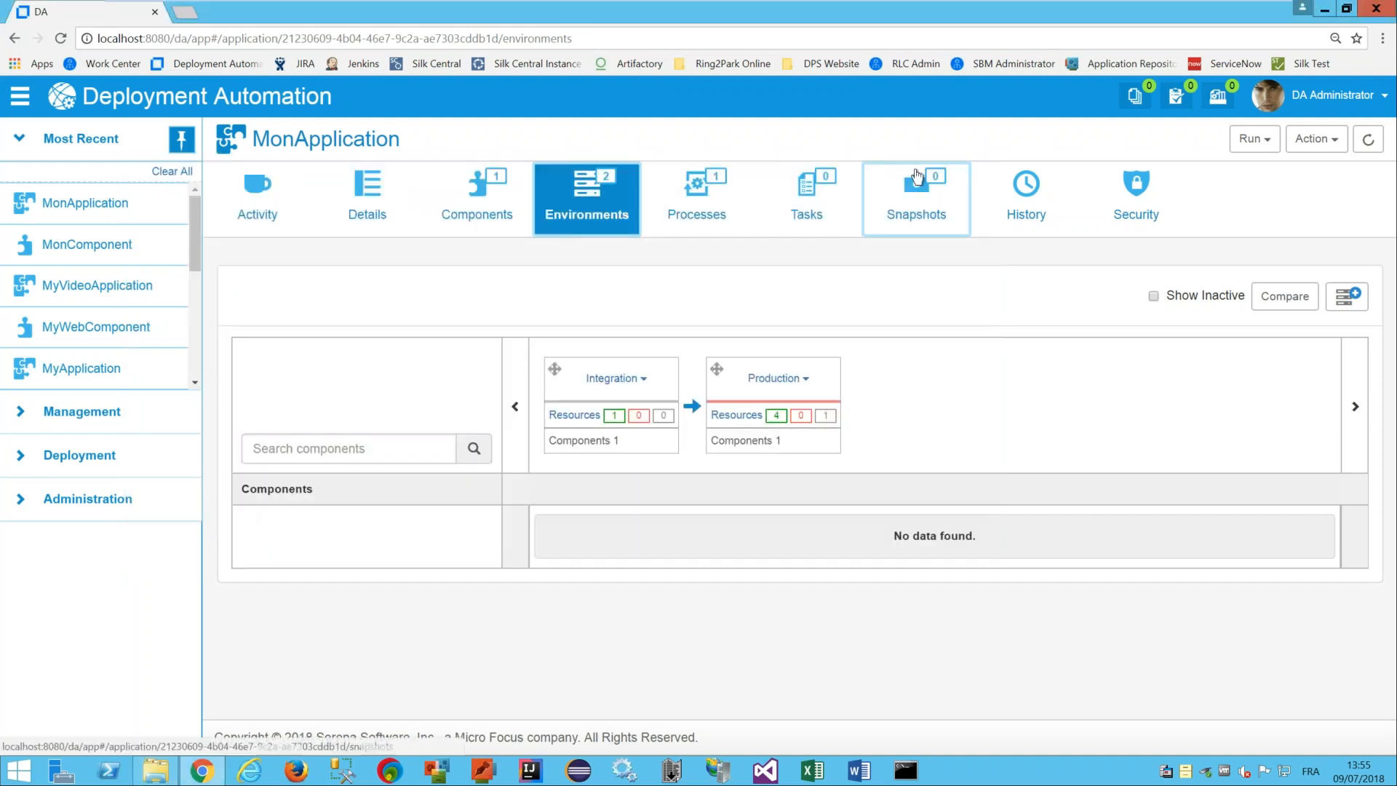
- Run the DeployMonApplication process on the Integration environment with specific version 1.0 for MonComponent and submit the request
click(624, 379)
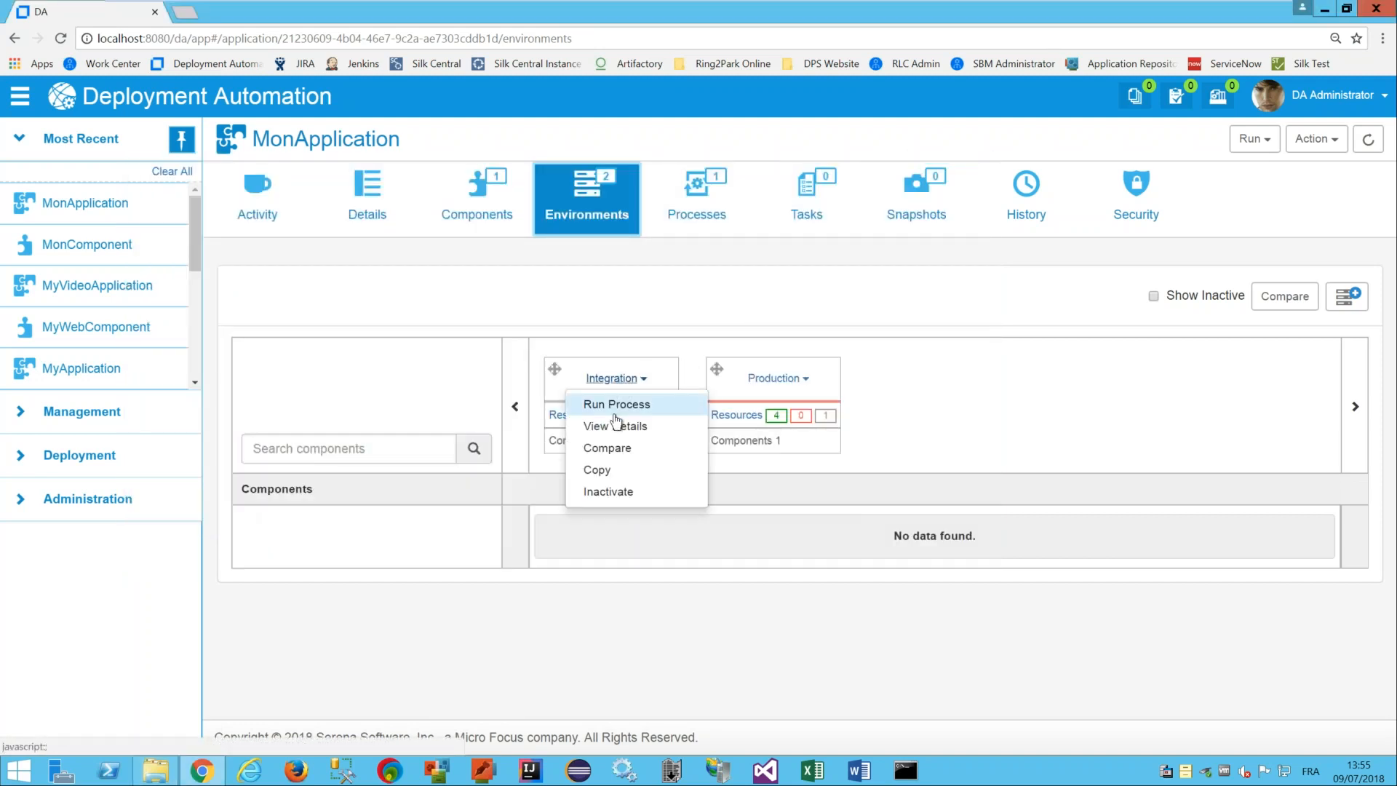
click(616, 408)
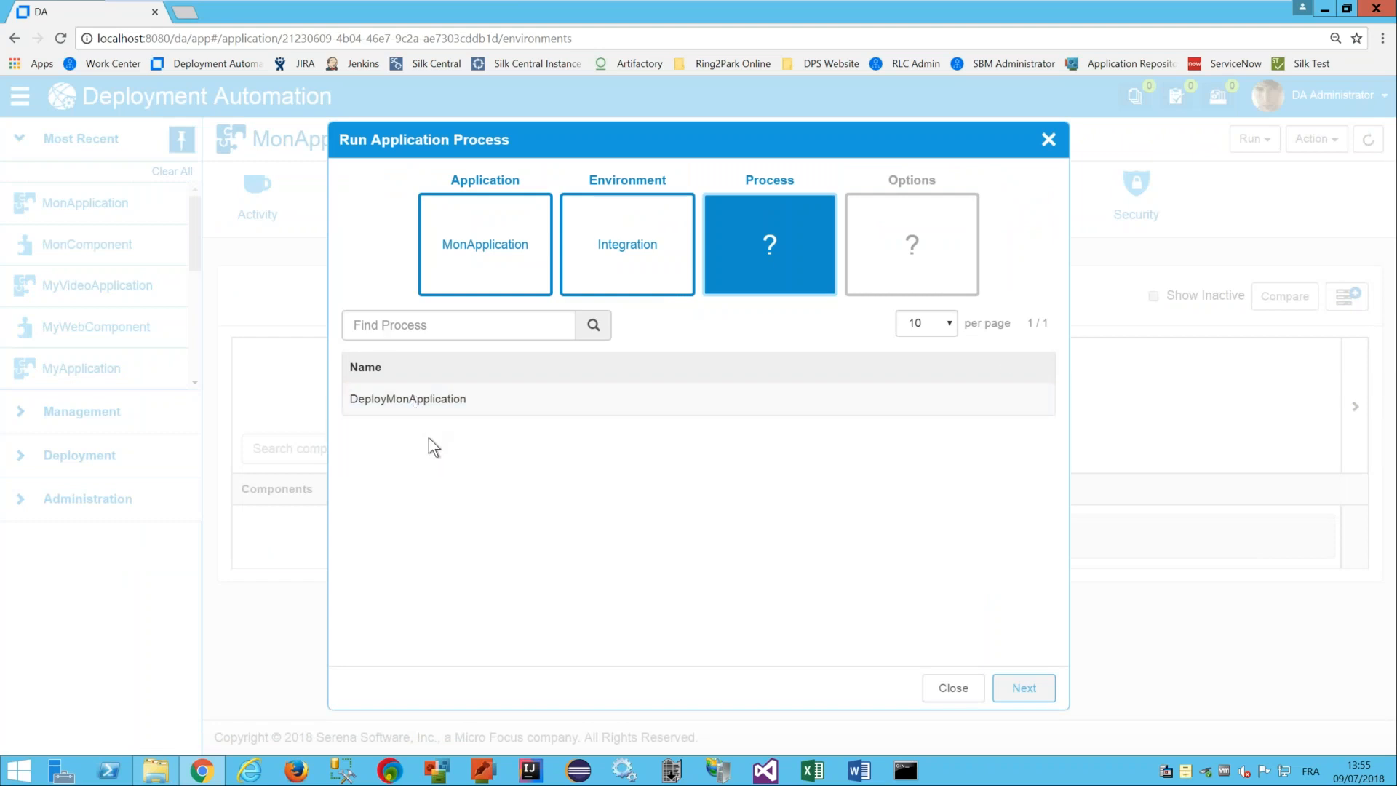
click(408, 399)
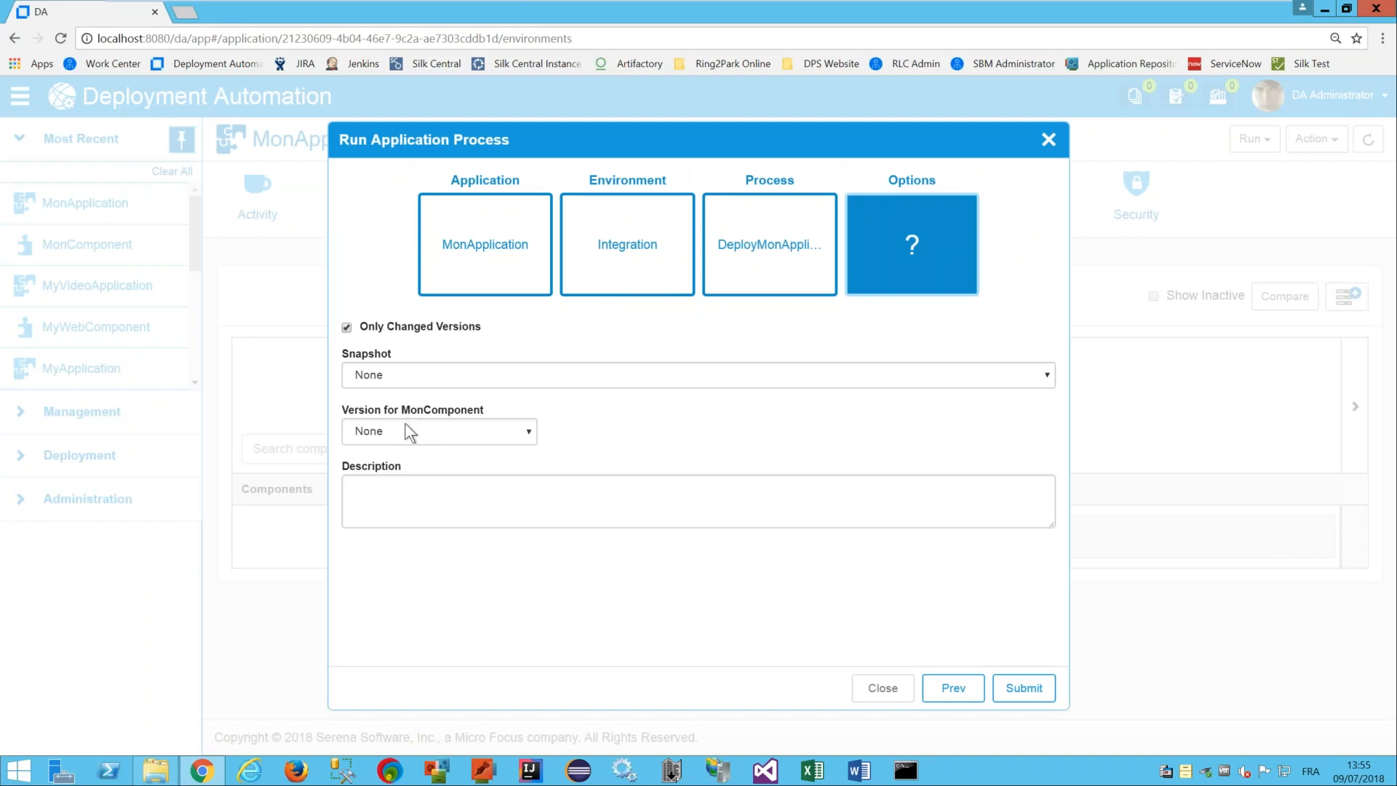
click(408, 431)
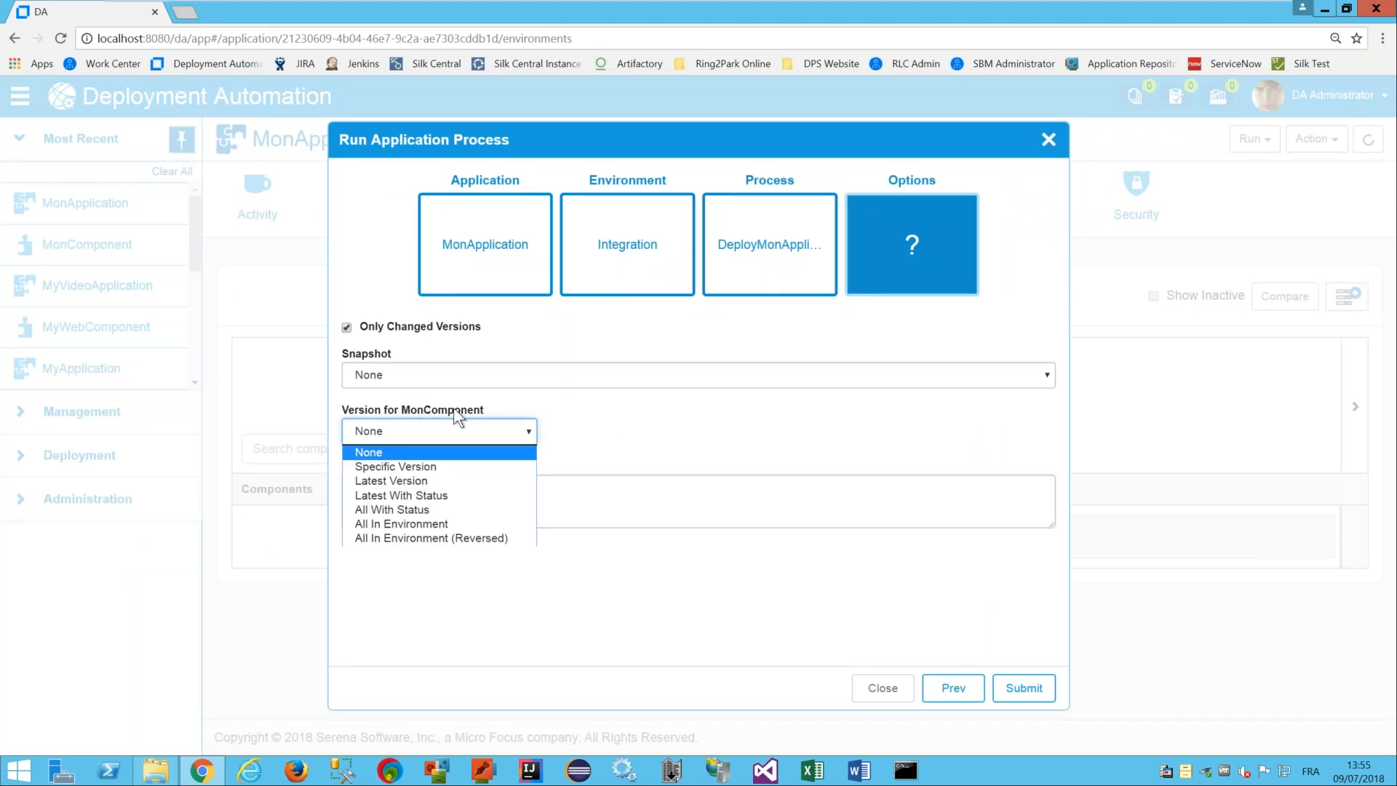
click(407, 467)
click(614, 440)
click(614, 440)
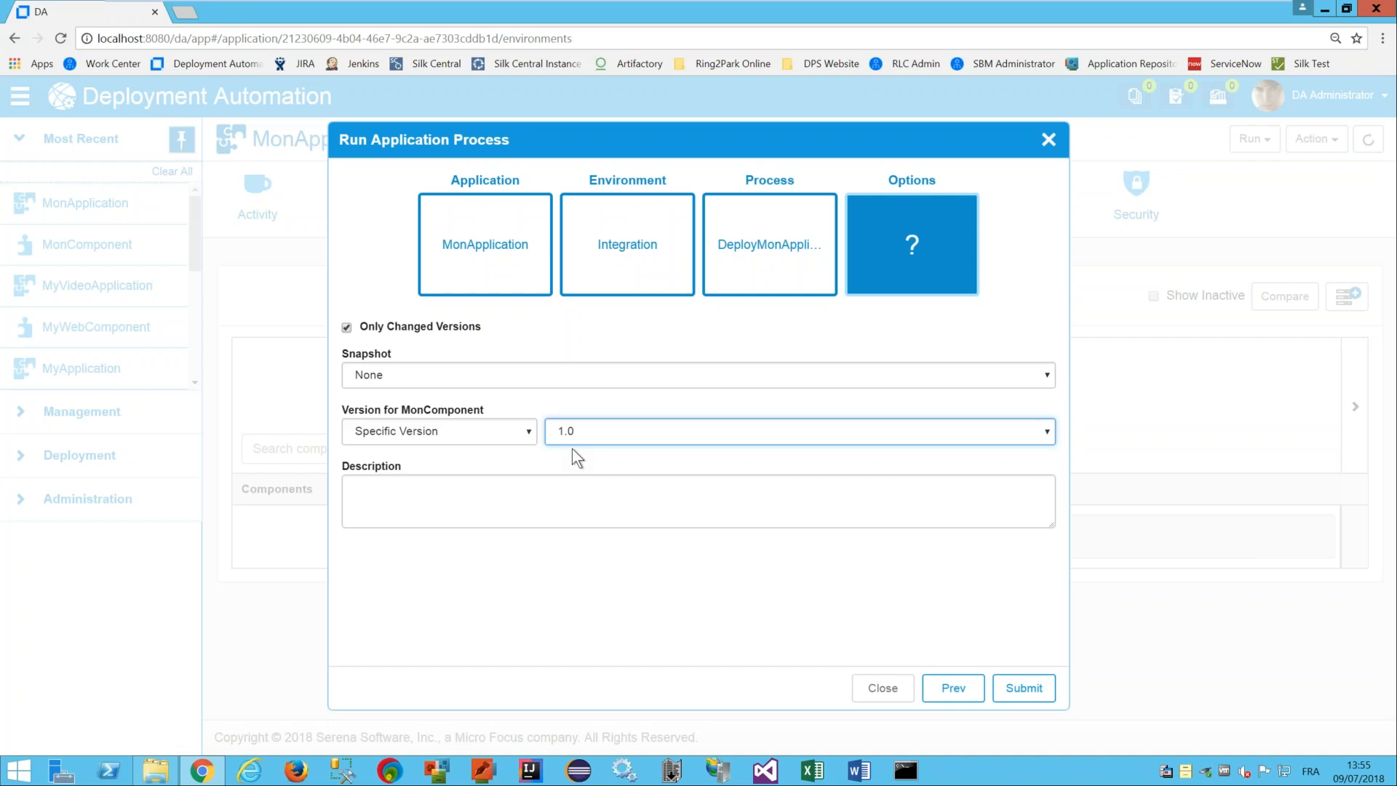
click(1024, 688)
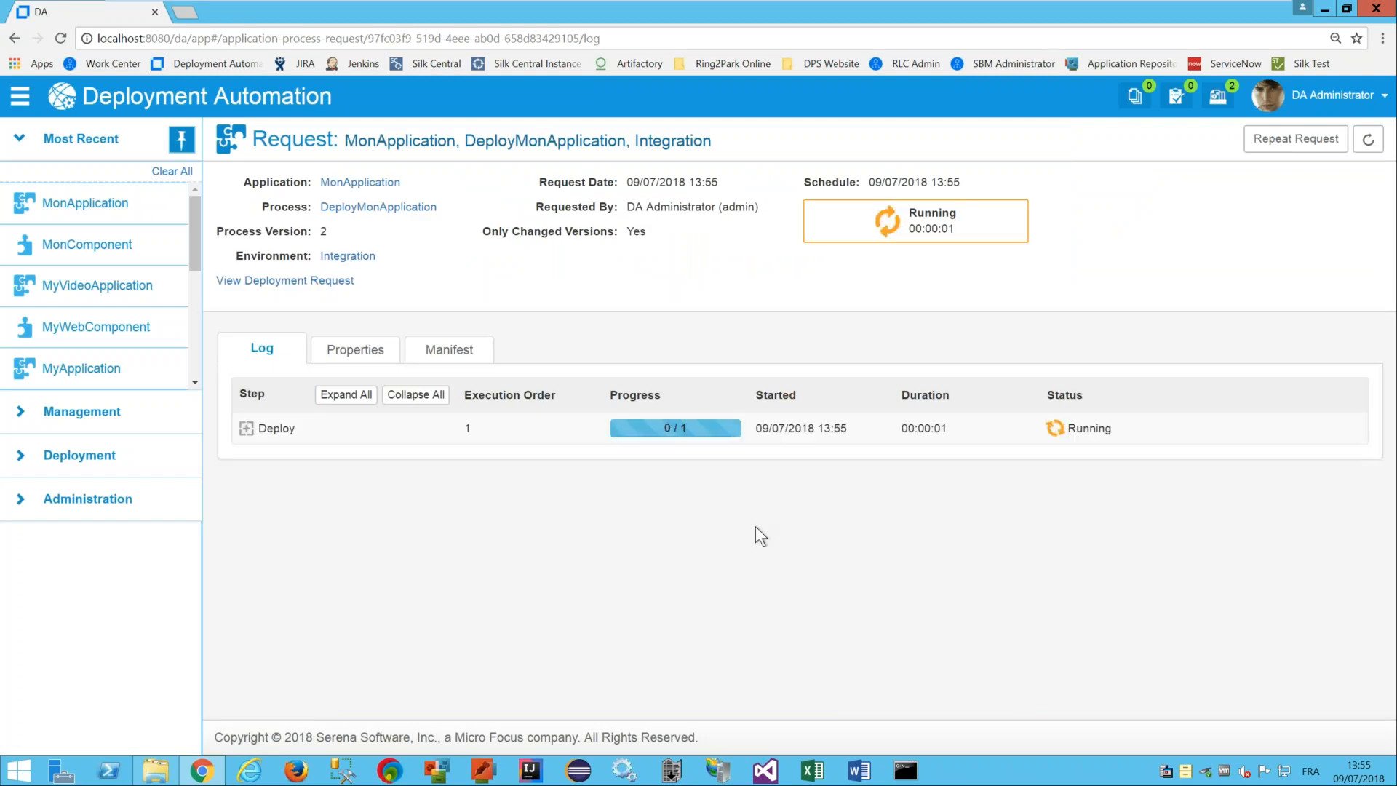
- Review the expanded deployment log and the deployComponent execution details for version 1.0, and return to MonApplication's environments
click(349, 397)
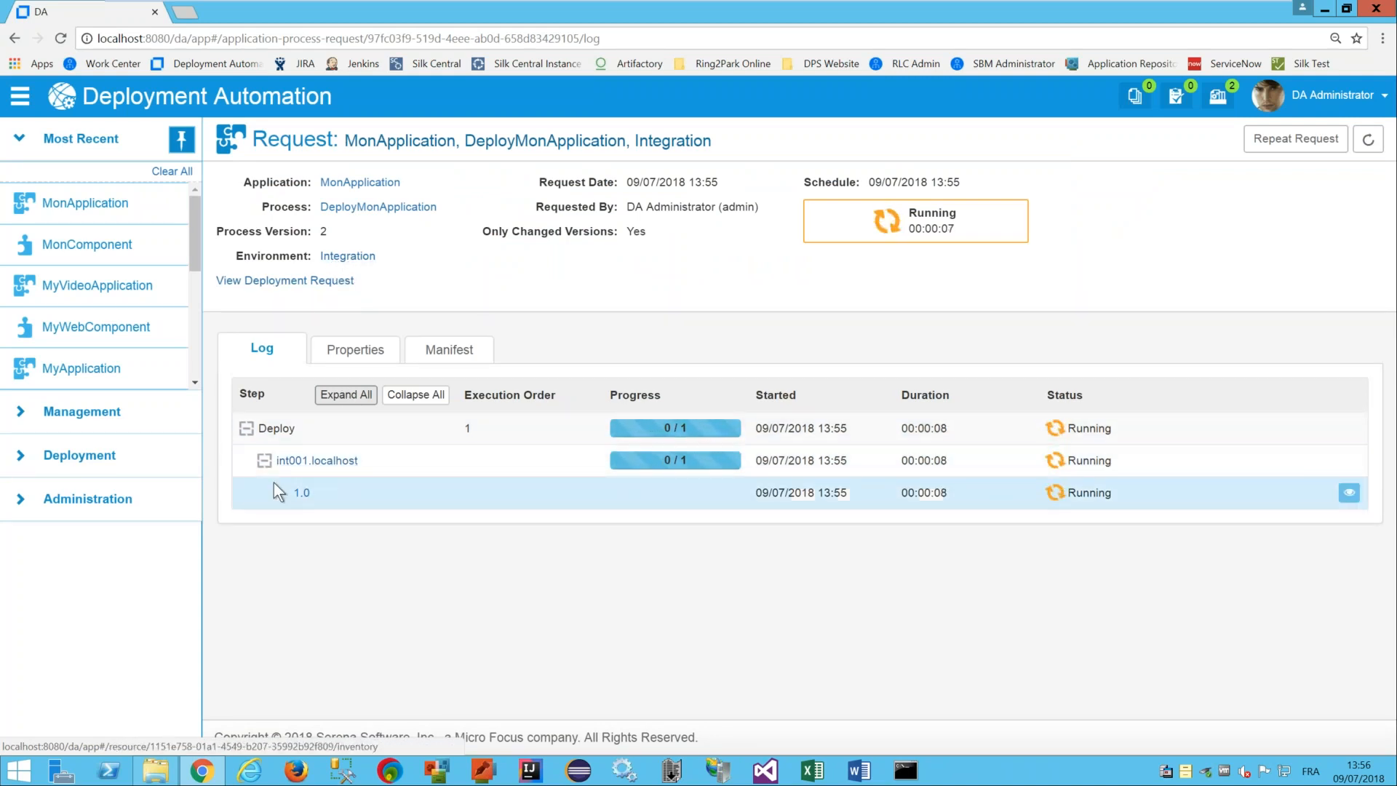
click(1350, 495)
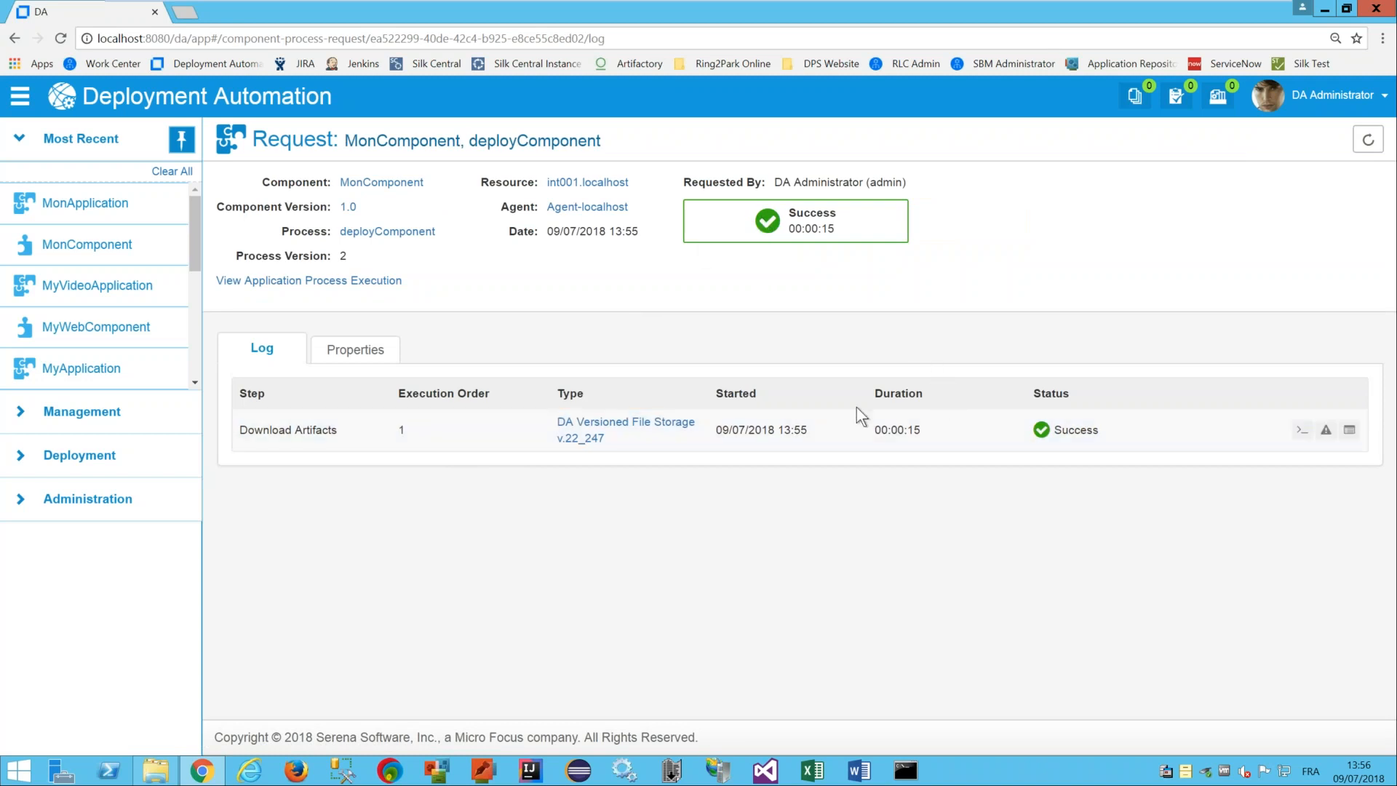
click(397, 283)
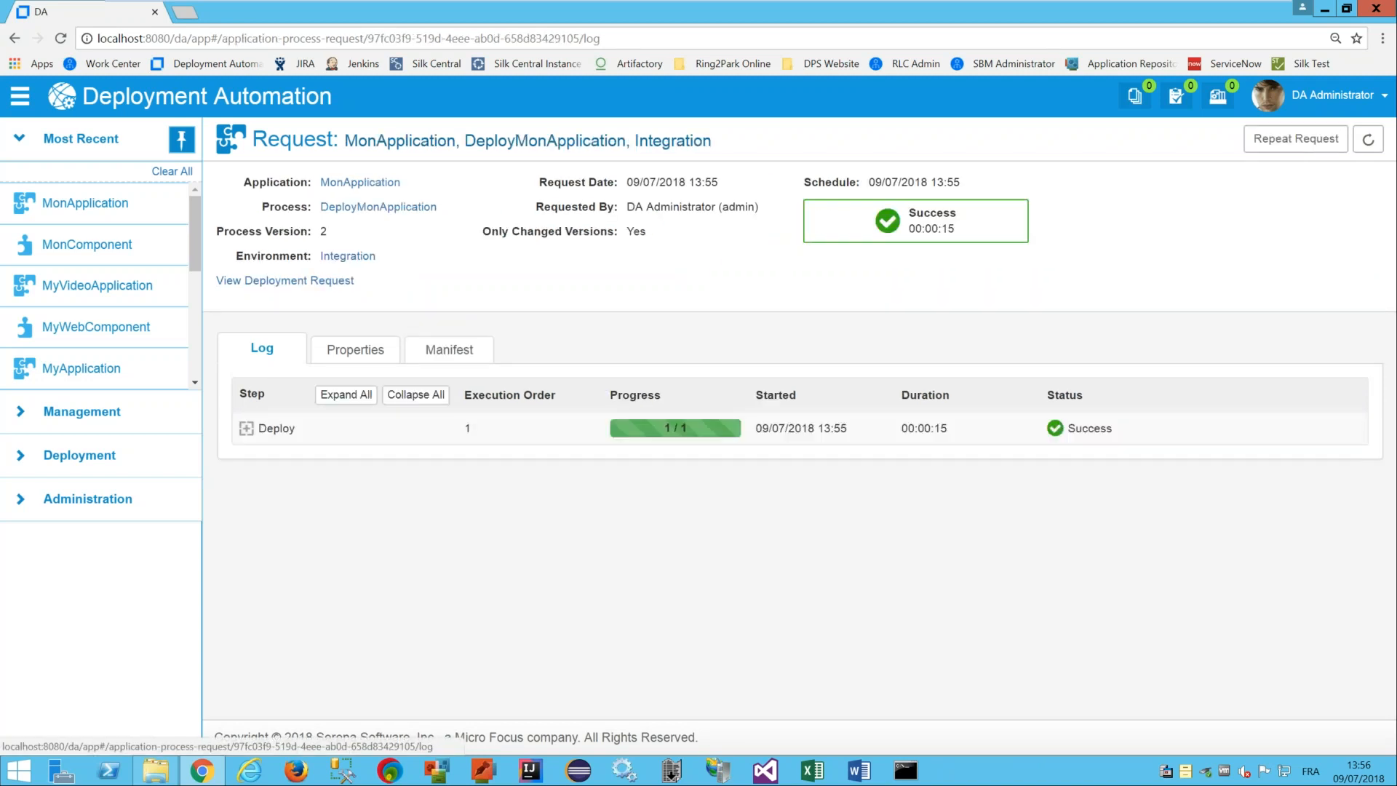
click(379, 183)
click(586, 202)
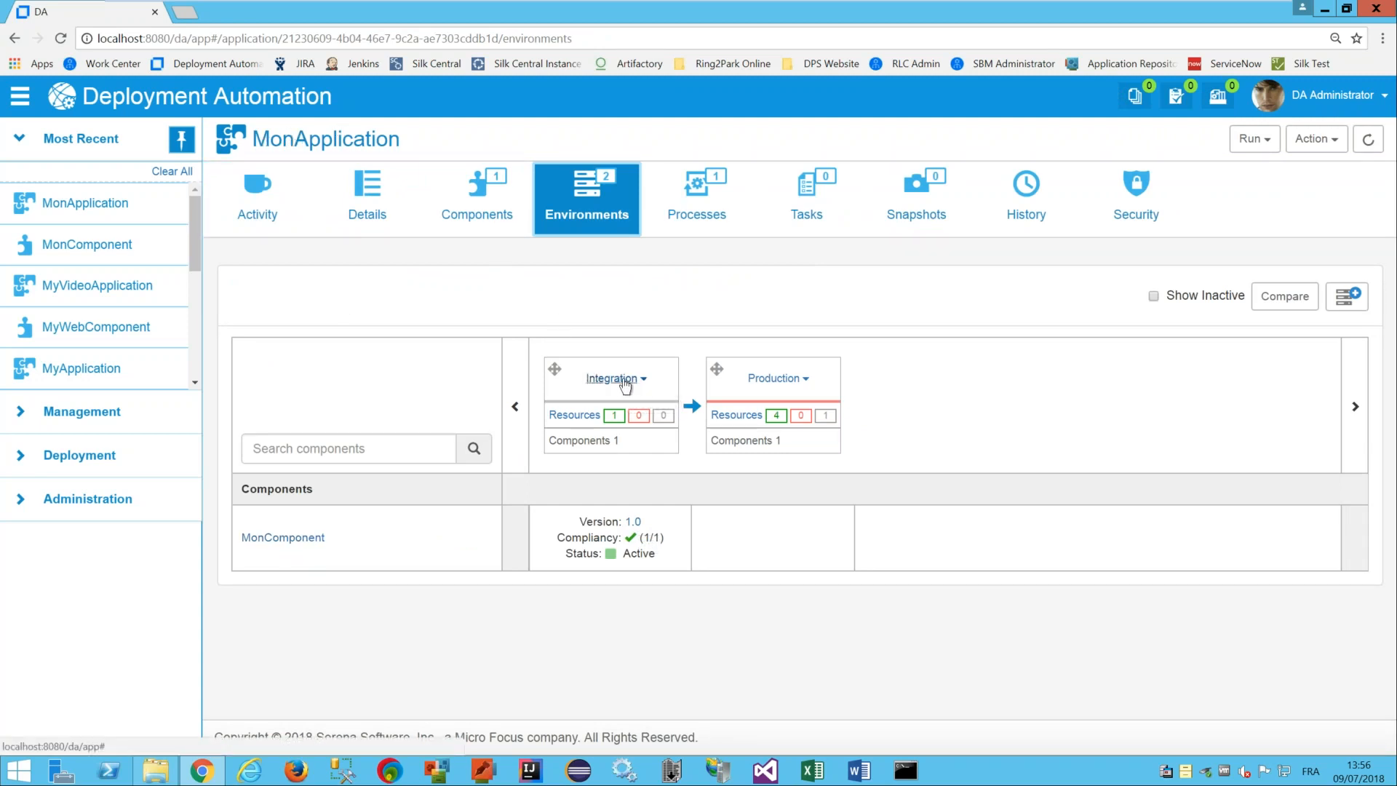
- Check the Deploy folder in File Explorer for the deployed files, and minimize its window to return to MonApplication's environments
click(155, 770)
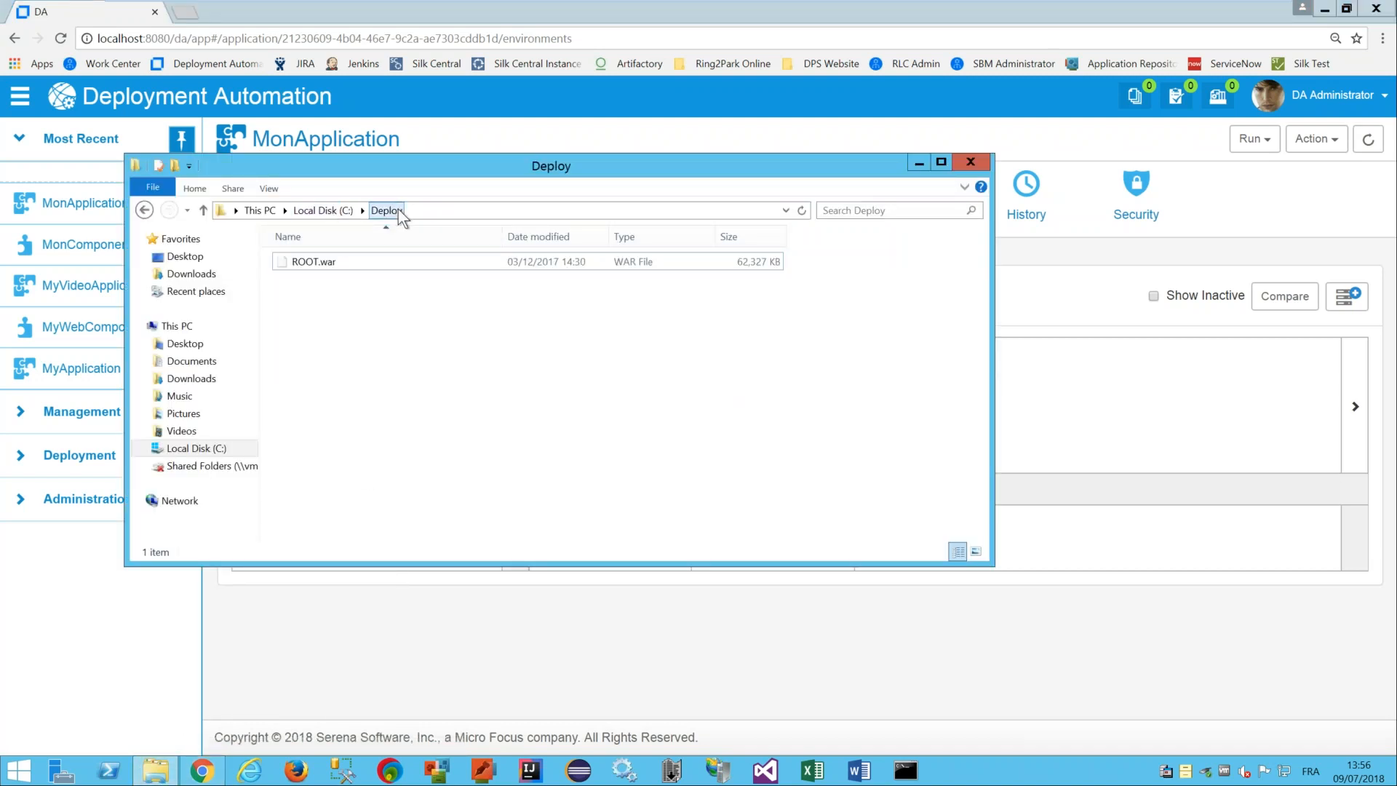
click(336, 261)
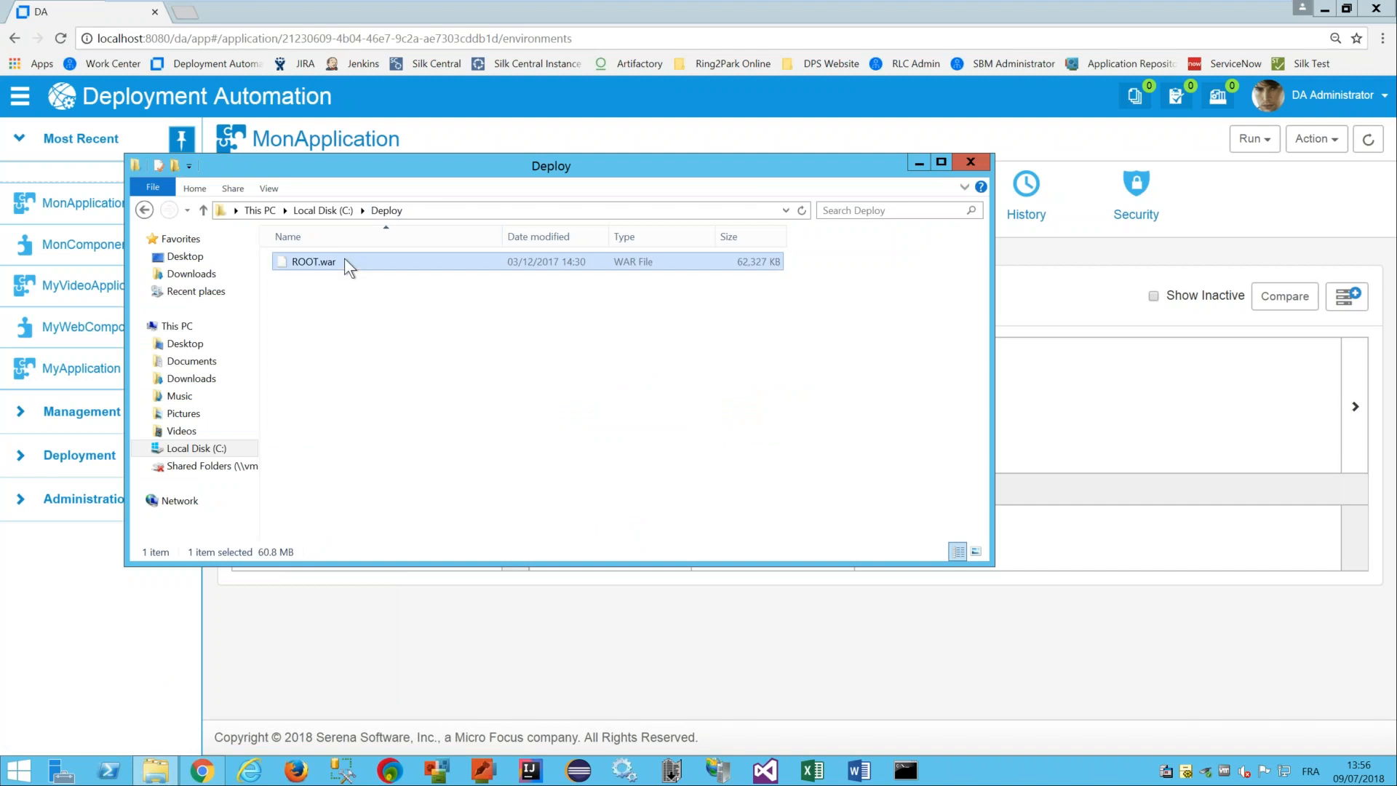
click(360, 318)
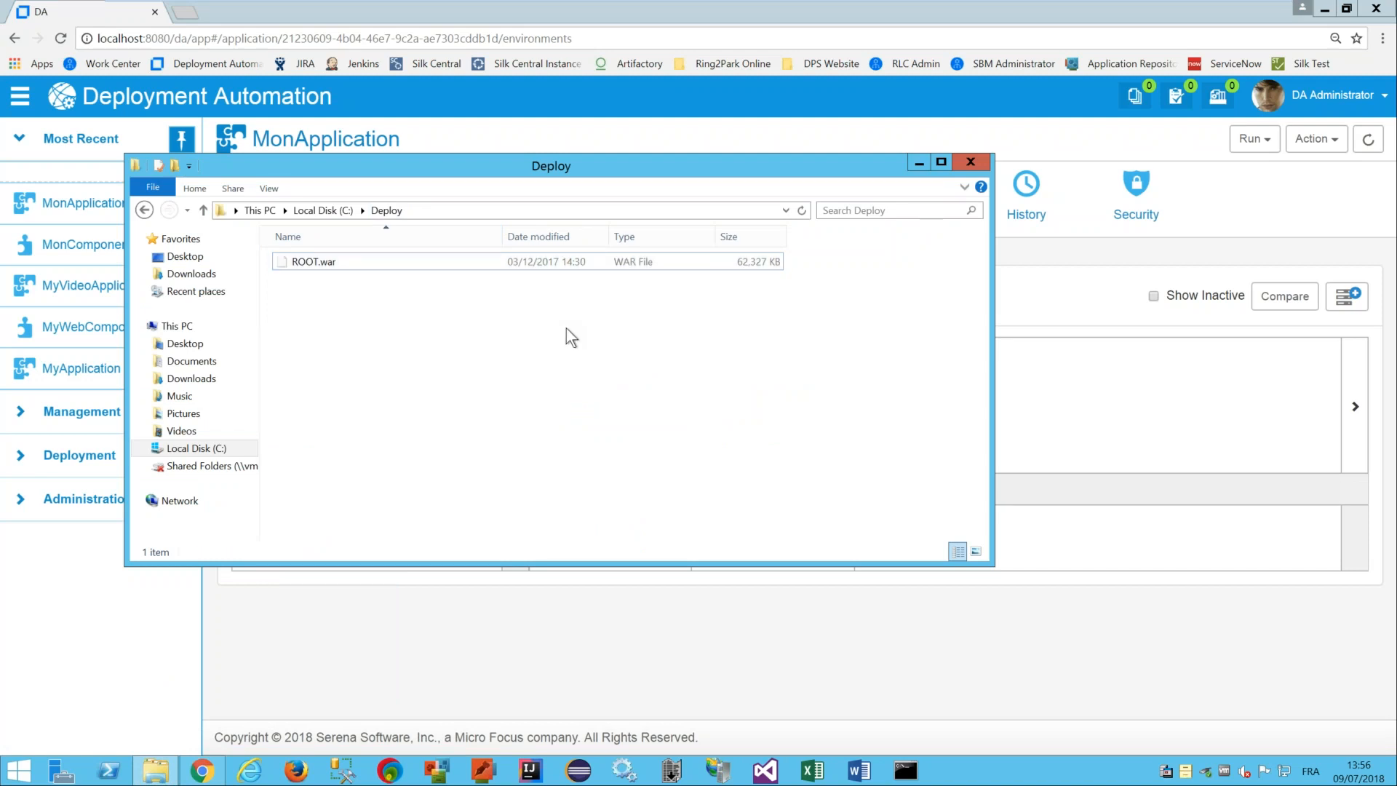
click(919, 161)
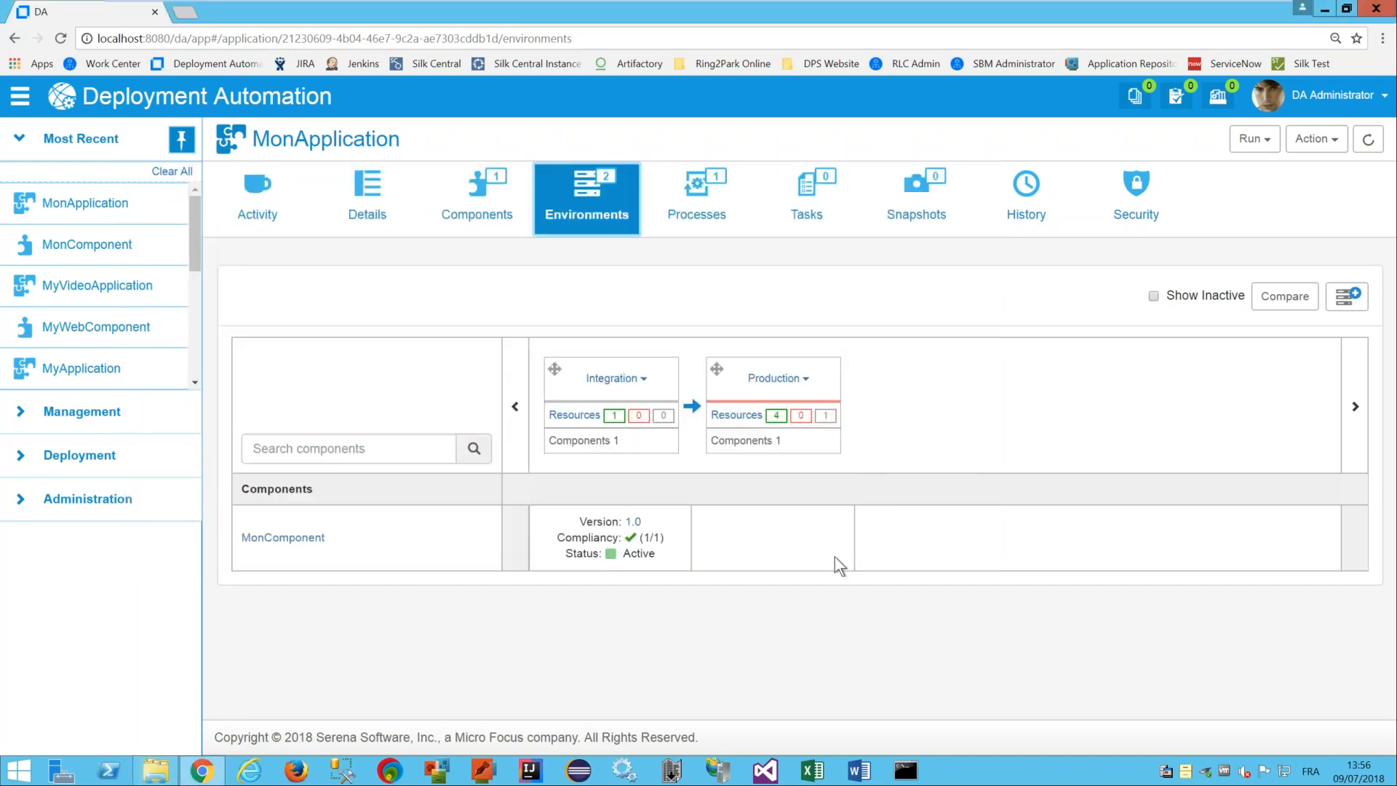